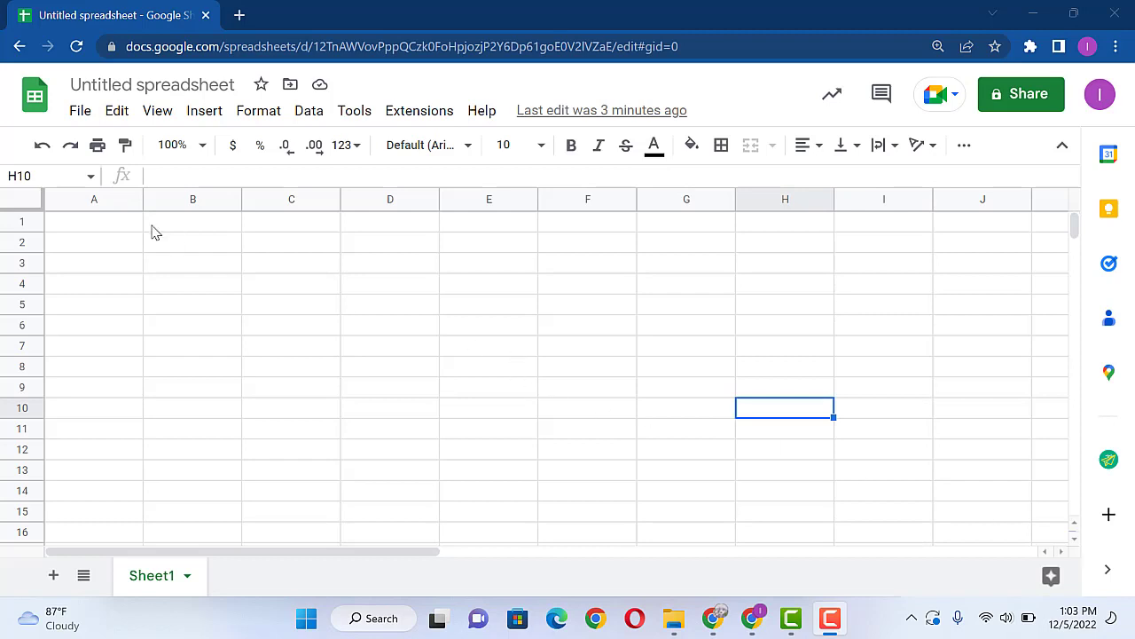
Enter the headers ID, Amount and Qty in cells A2, B2 and C2
click(139, 251)
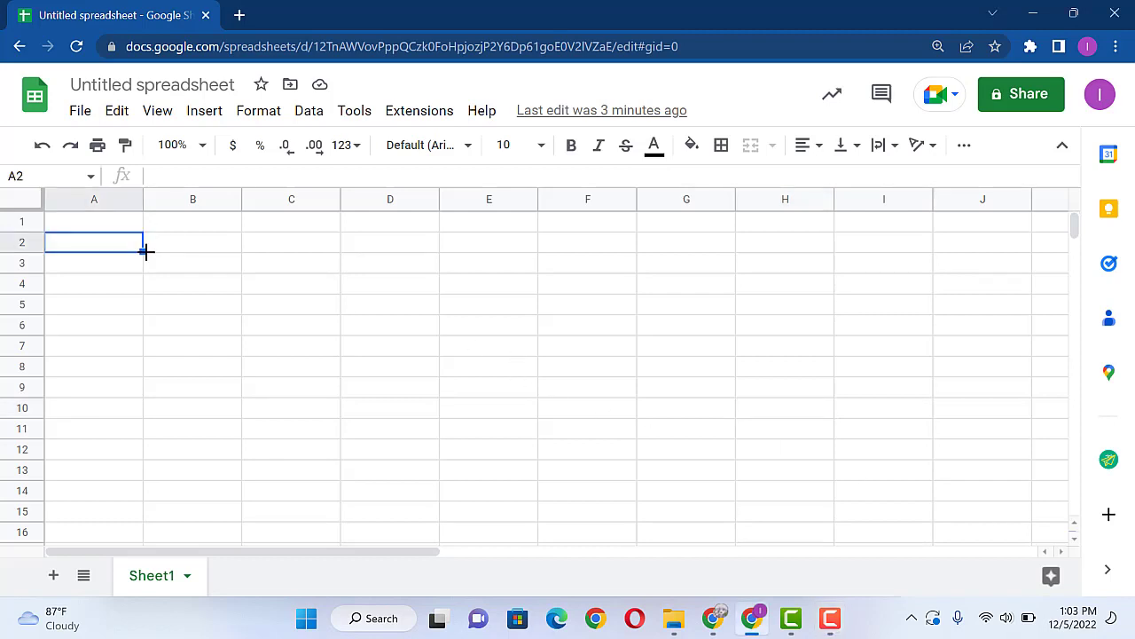
key(Return)
text(ID)
key(Tab)
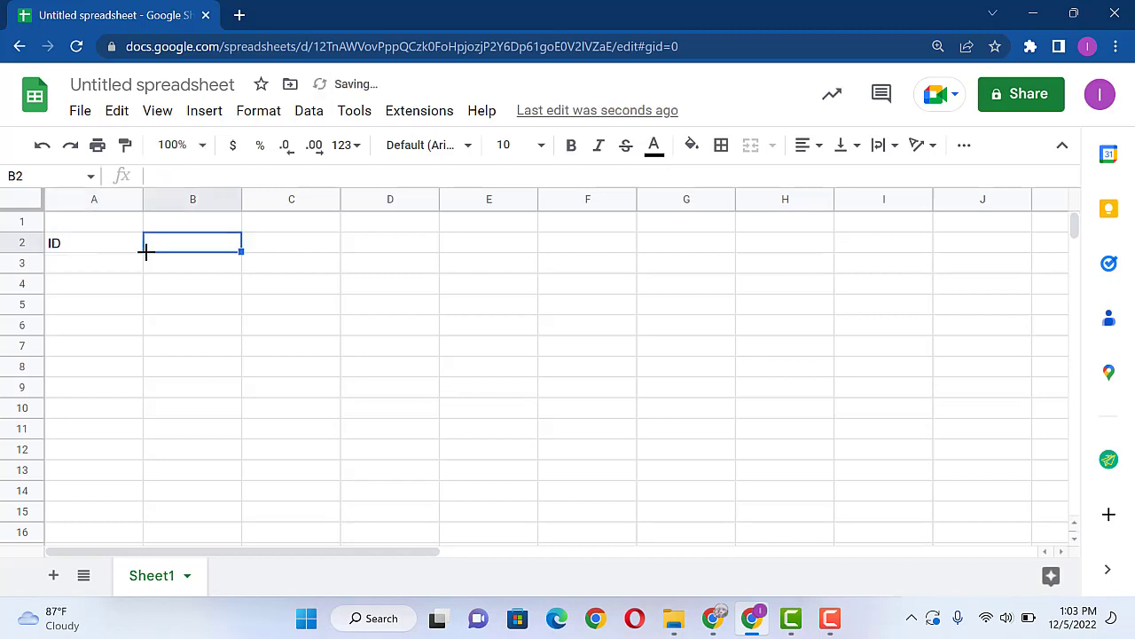
text(Am)
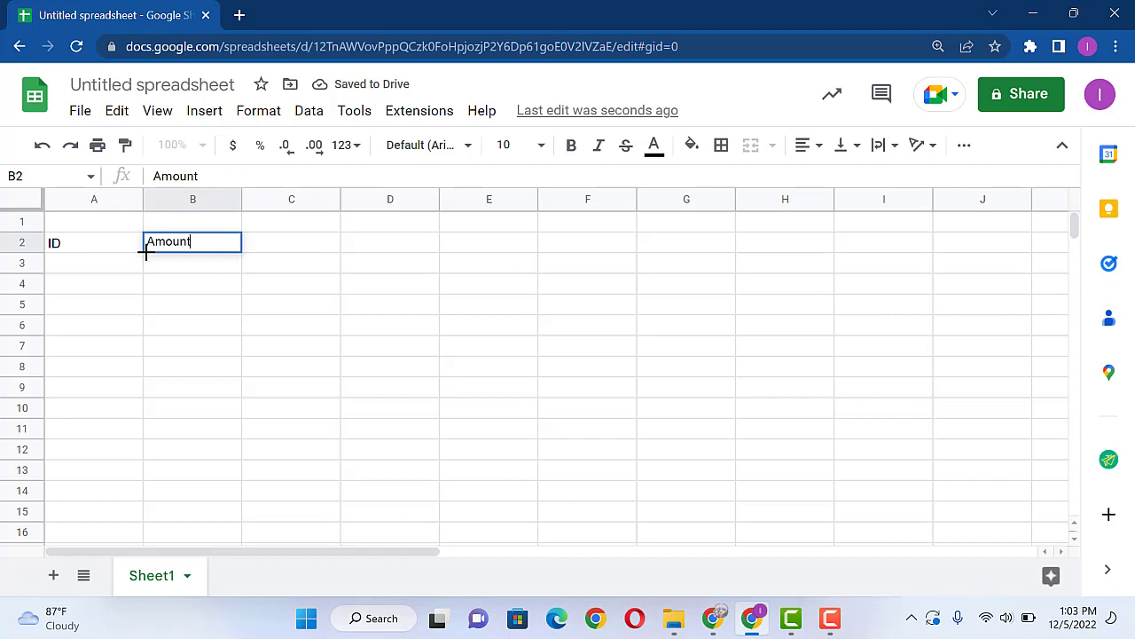
text(ount)
key(Tab)
text(Qty)
key(Return)
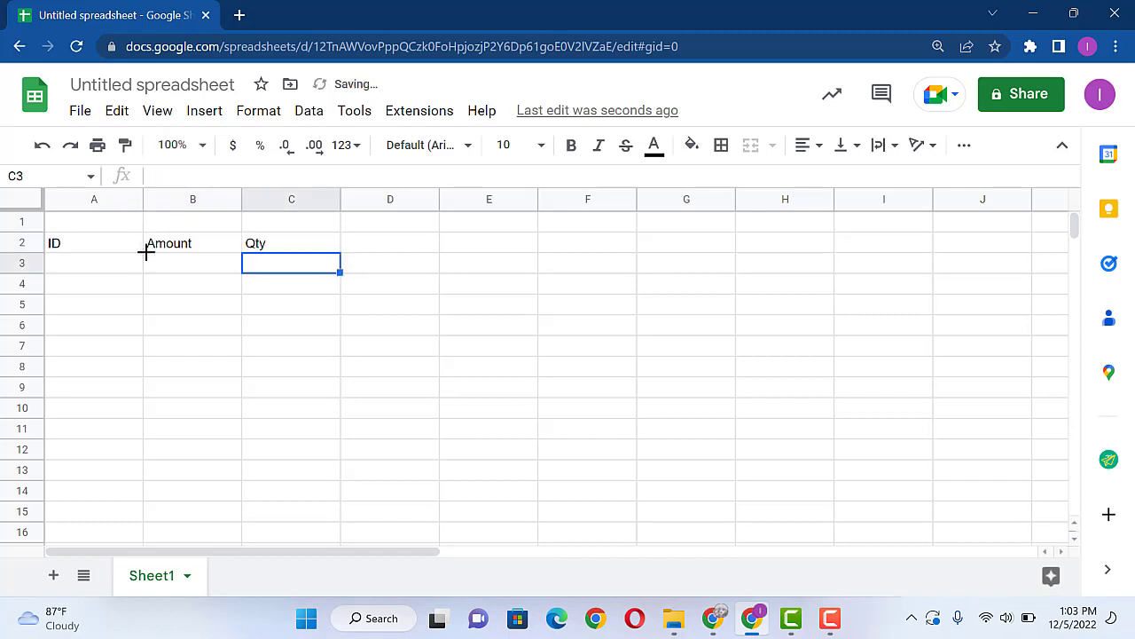
key(Left)
key(Left)
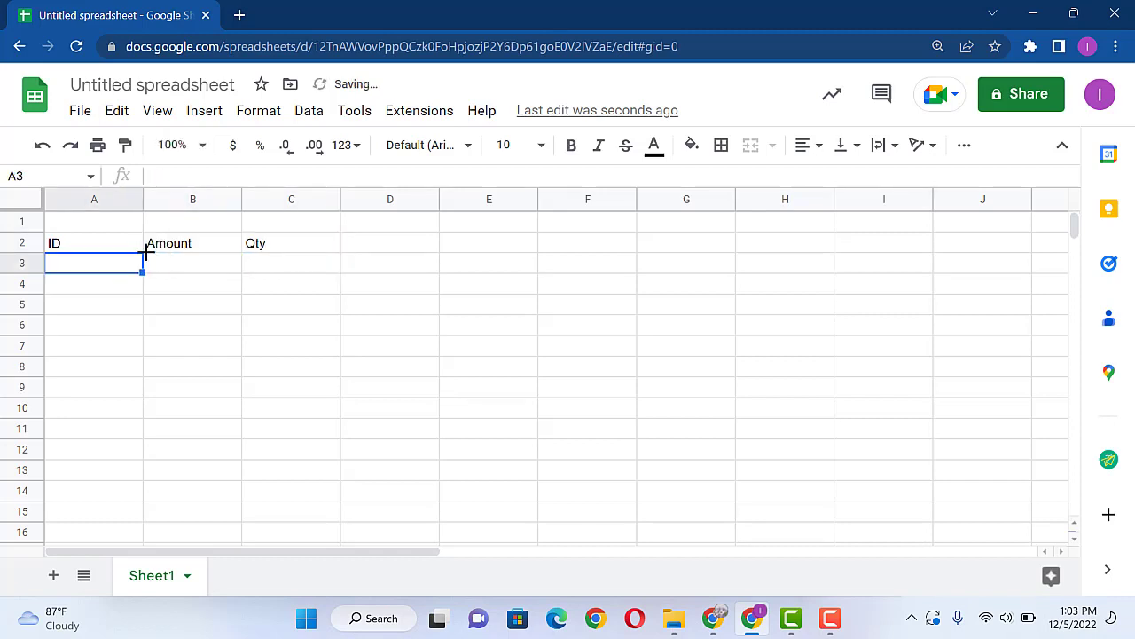
Enter =CONCATENATE("ABC",RANDBETWEEN(1000,6000)) in A3 to generate a random ID
text(=con)
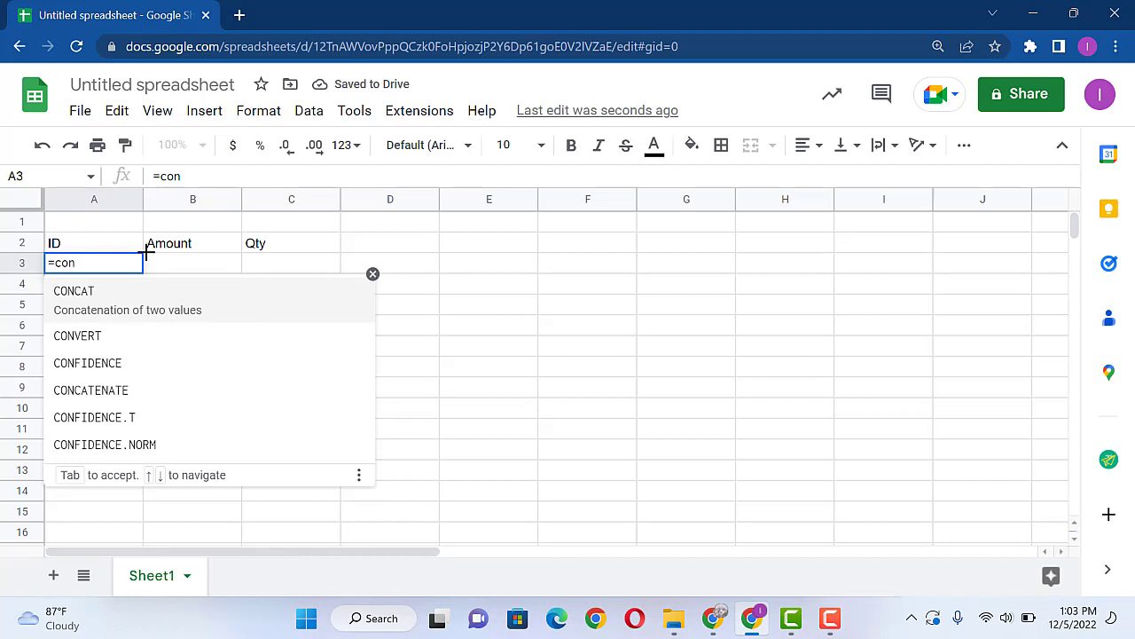
key(Down)
key(Down)
key(Down)
key(Tab)
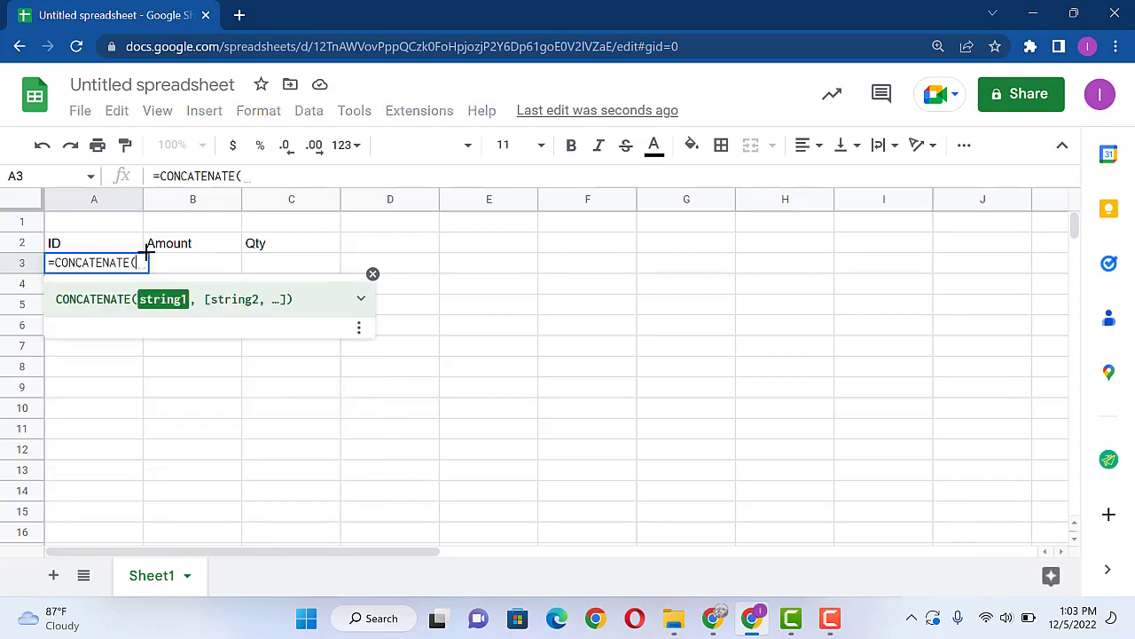
text(23)
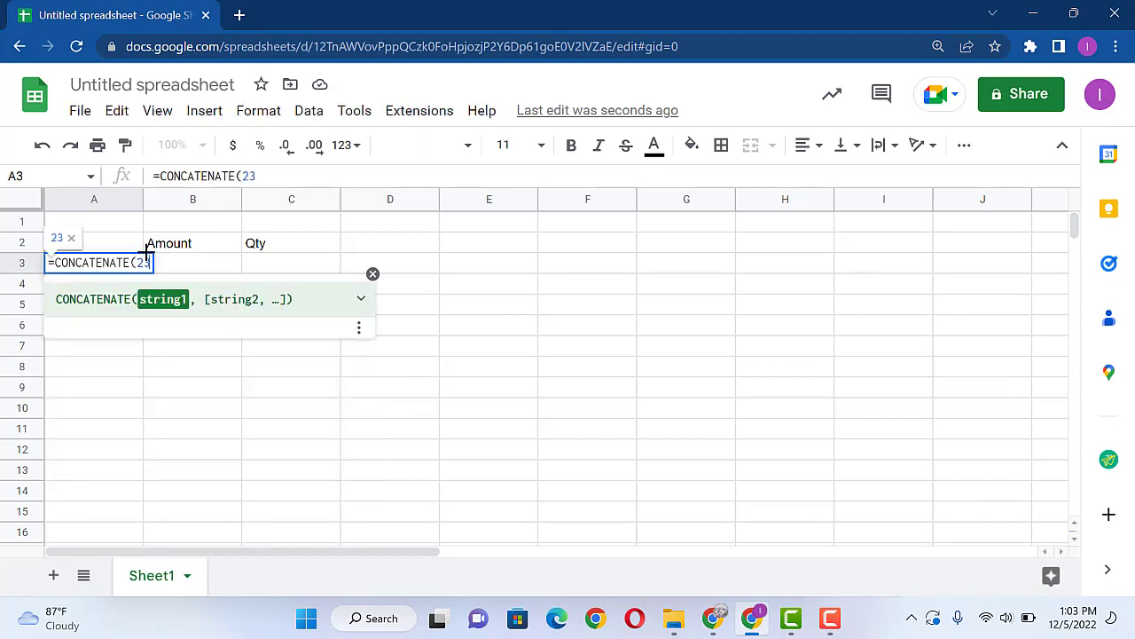
key(BackSpace)
key(BackSpace)
text(")
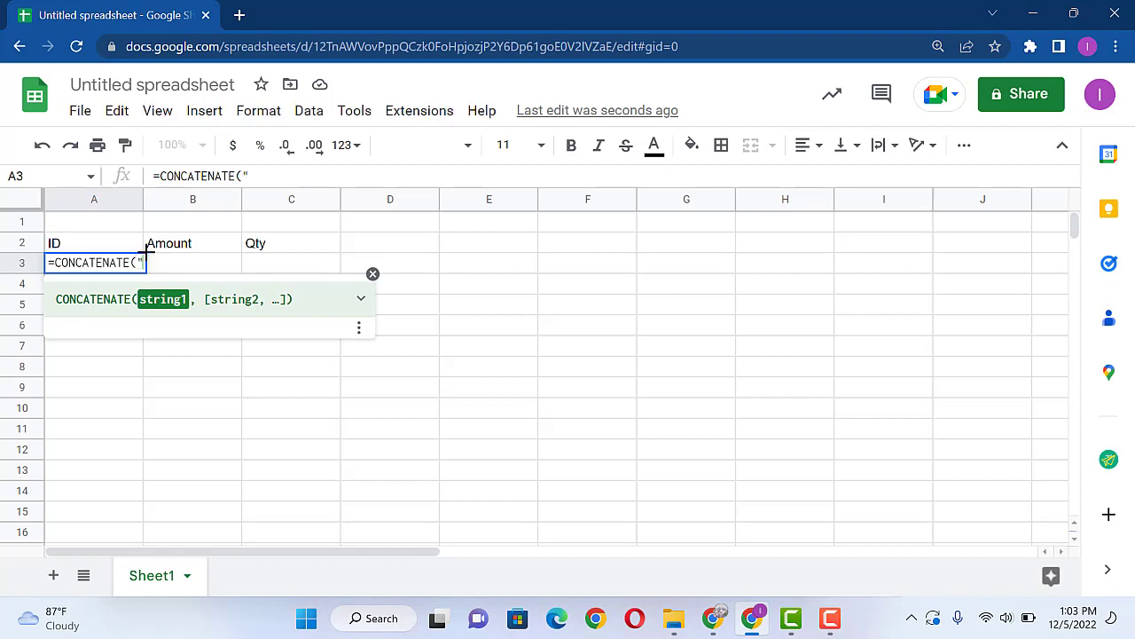
text(ABC)
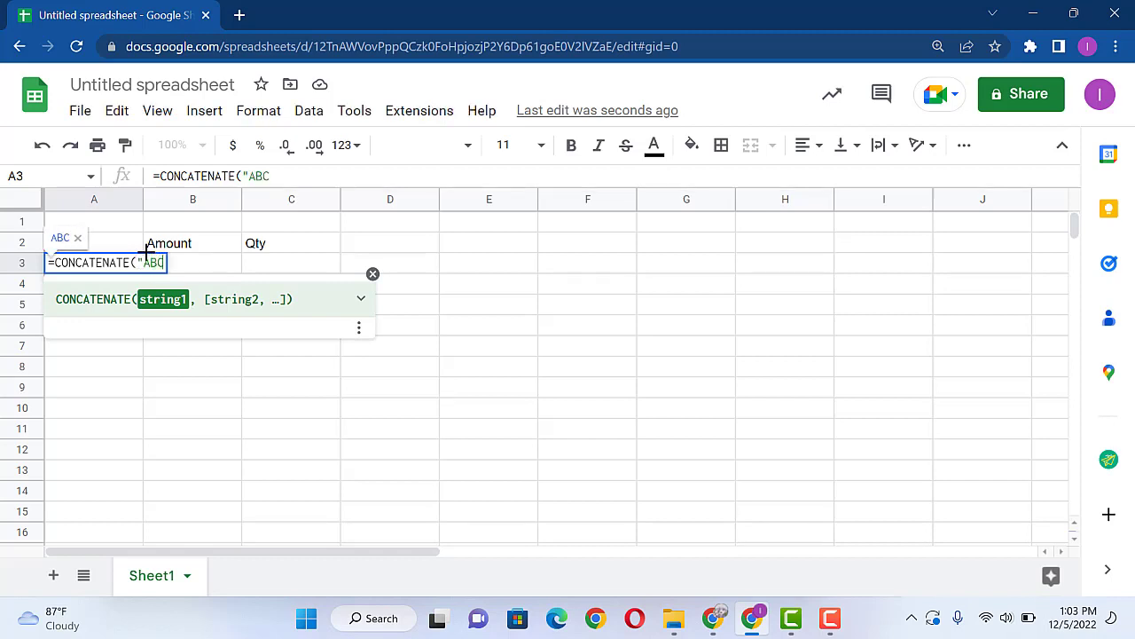
text(",)
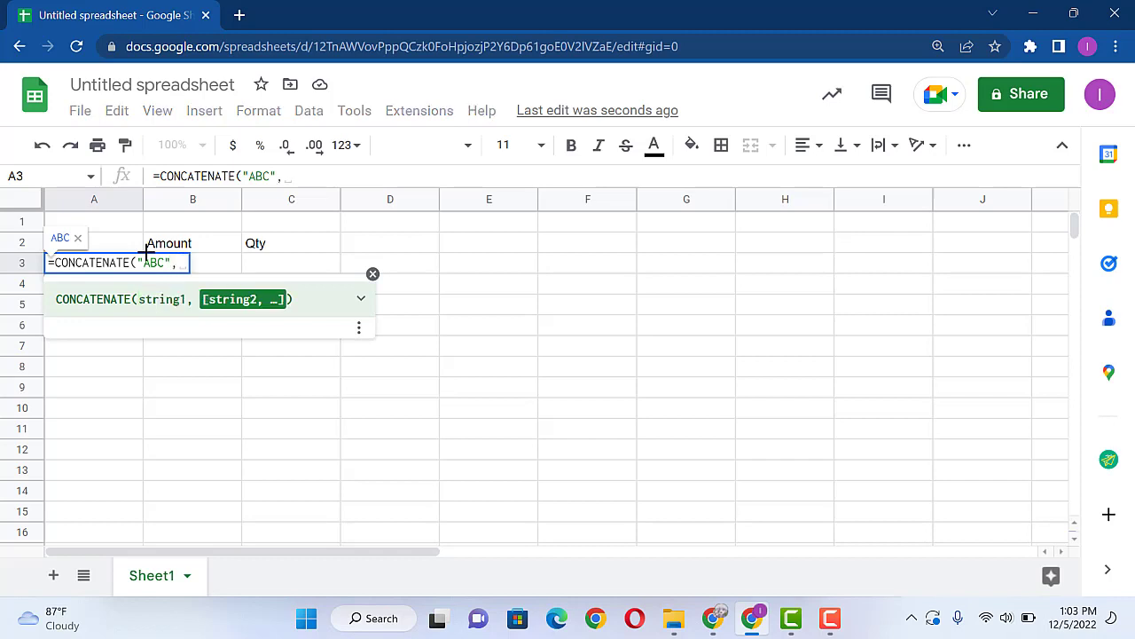
text(RAN)
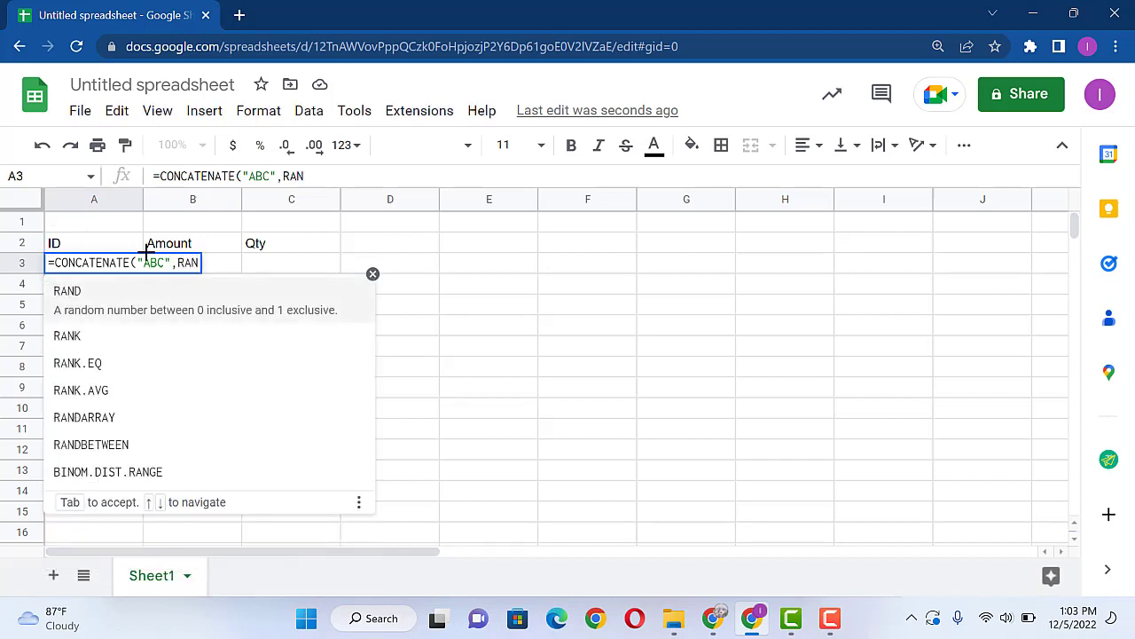
text(D)
key(Down)
key(Down)
key(Tab)
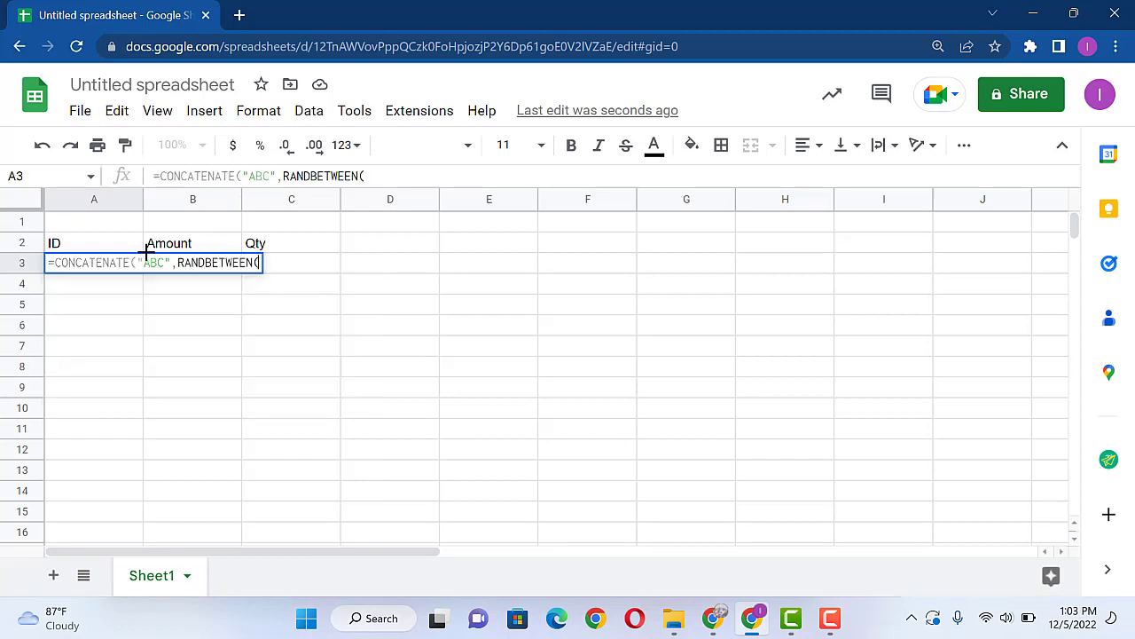
text(100)
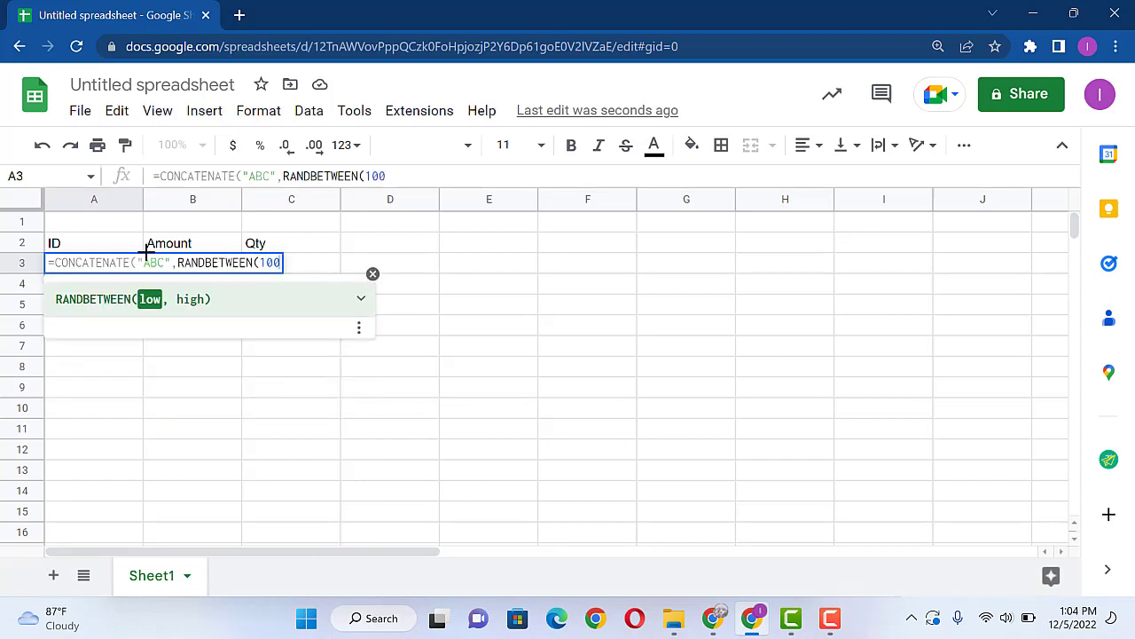
text(0,6000)
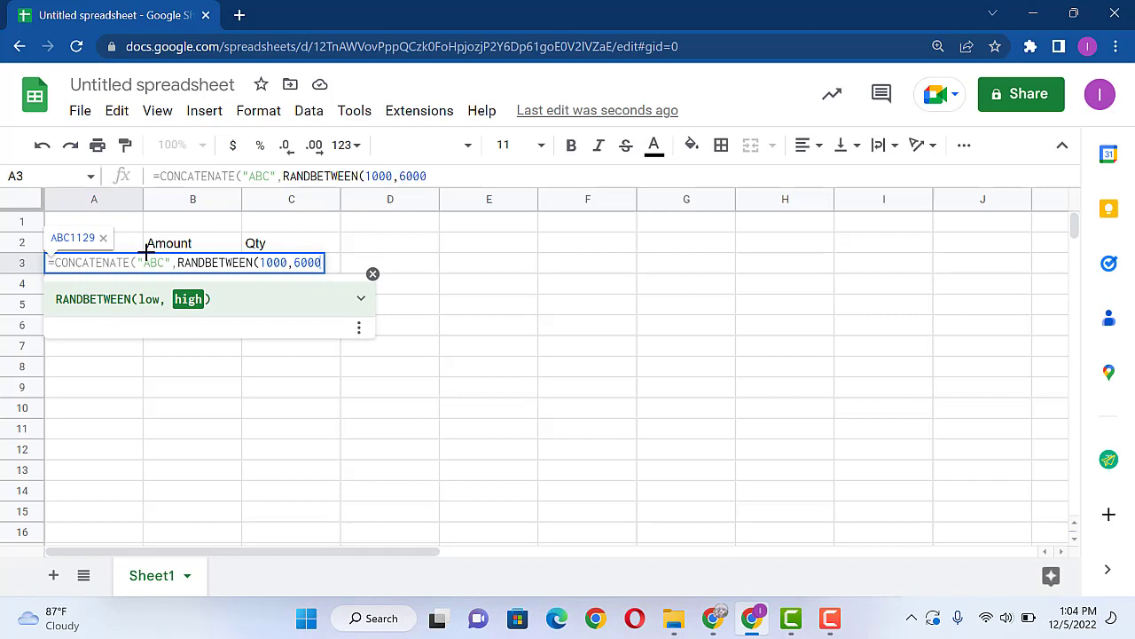
text()))
key(Return)
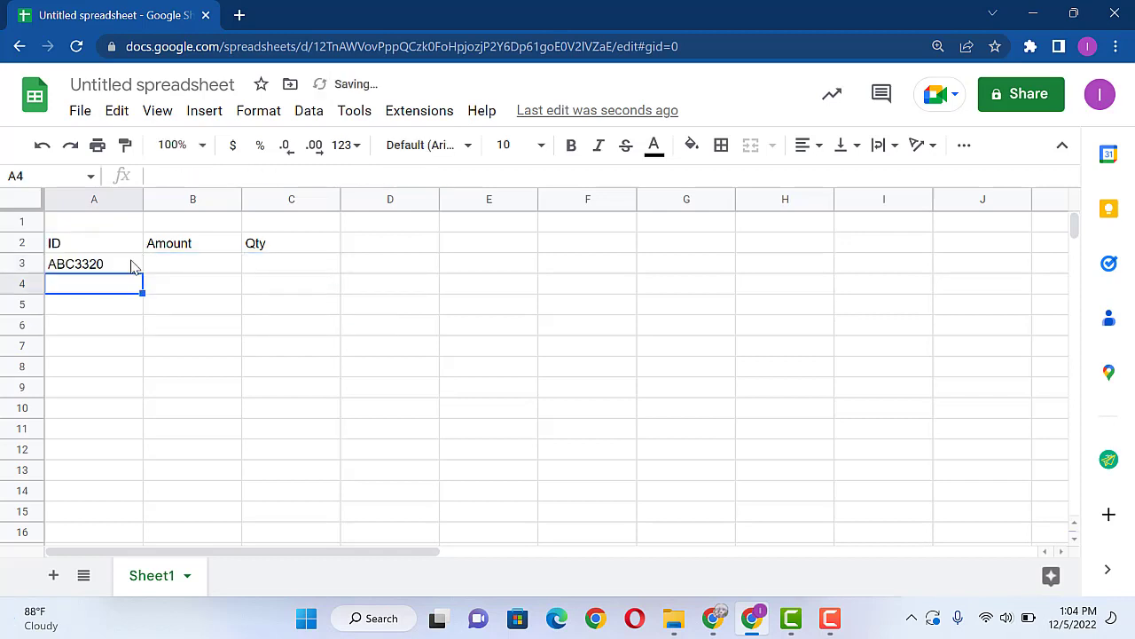
Fill the ID formula down to A11 and convert A3:A11 to fixed values
click(131, 266)
drag(142, 275, 140, 436)
key(ctrl+c)
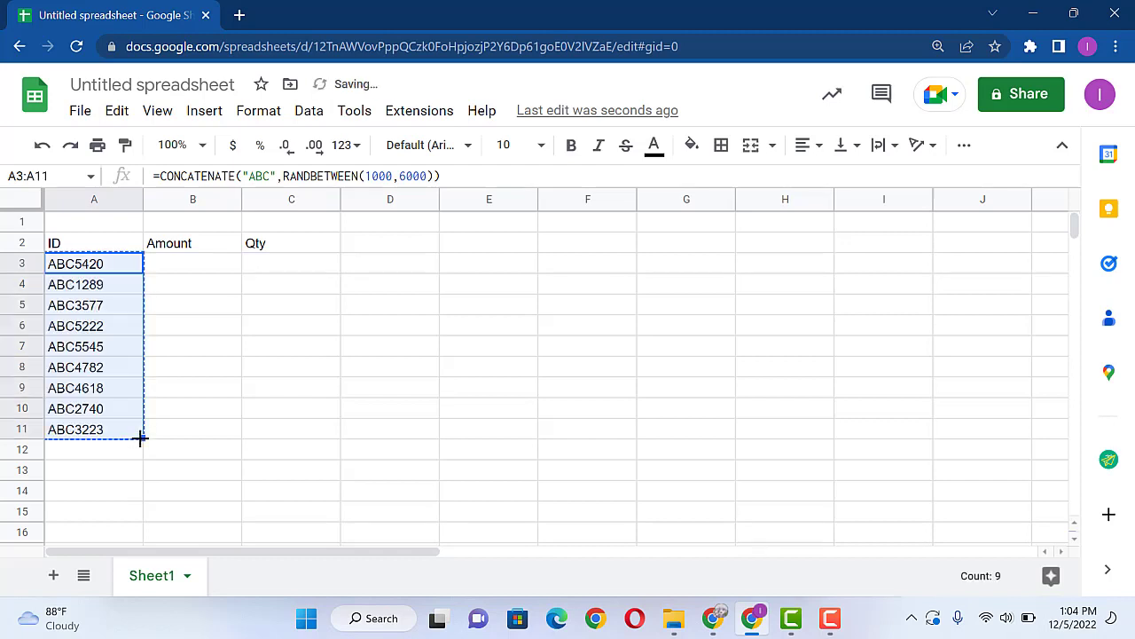
key(ctrl+shift+v)
key(Right)
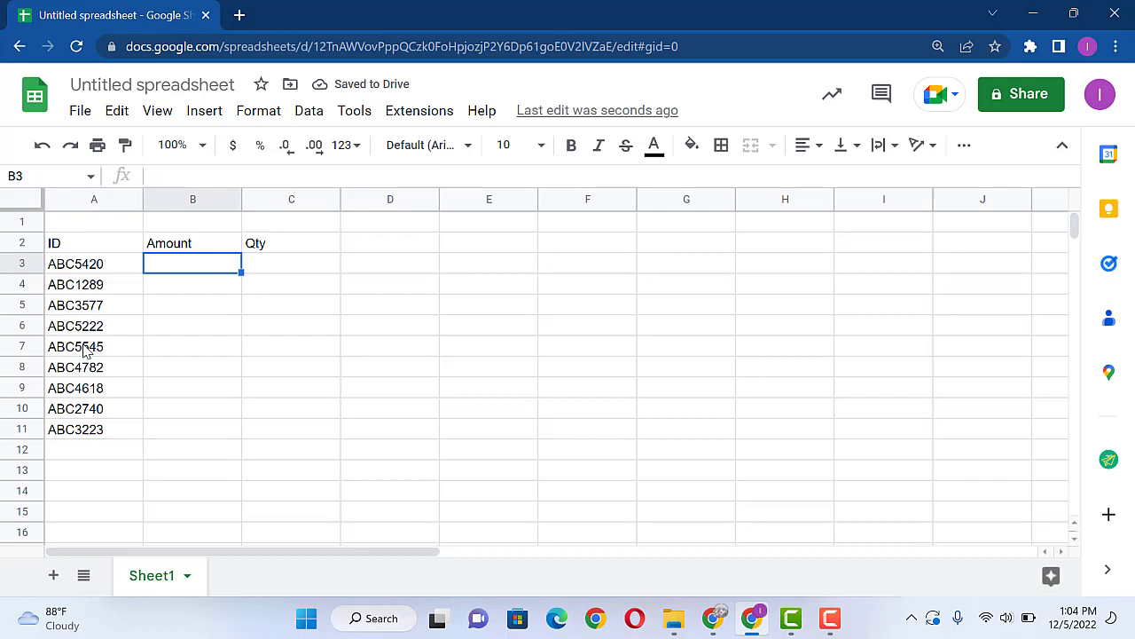
Enter =RANDBETWEEN(1000,5000) in B3 and autofill it down the Amount column
text(=)
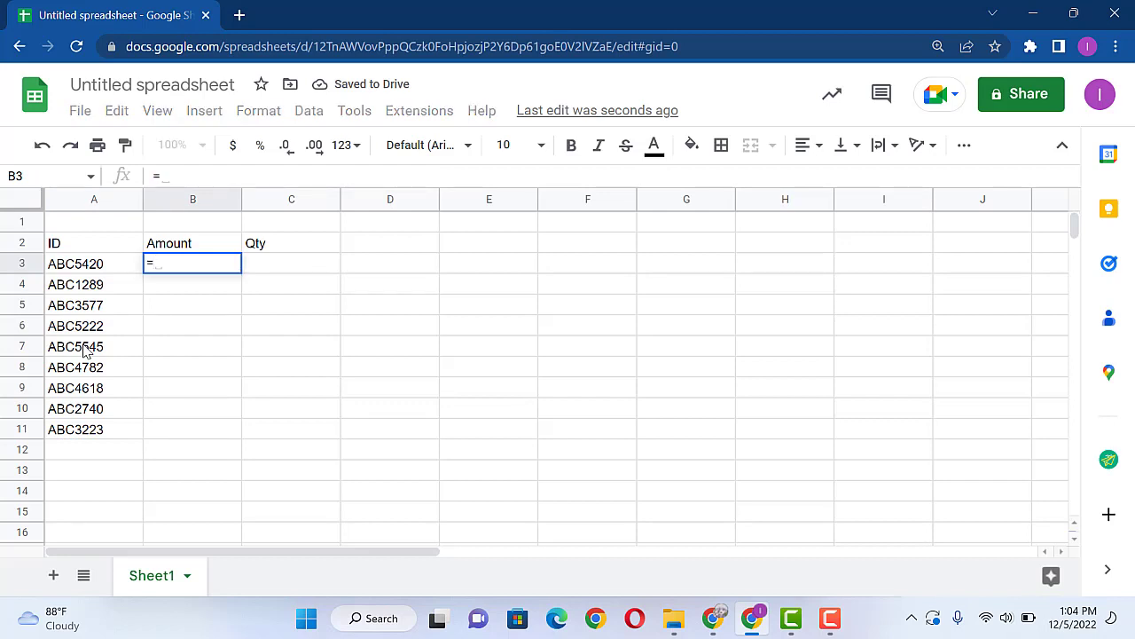
text(rand)
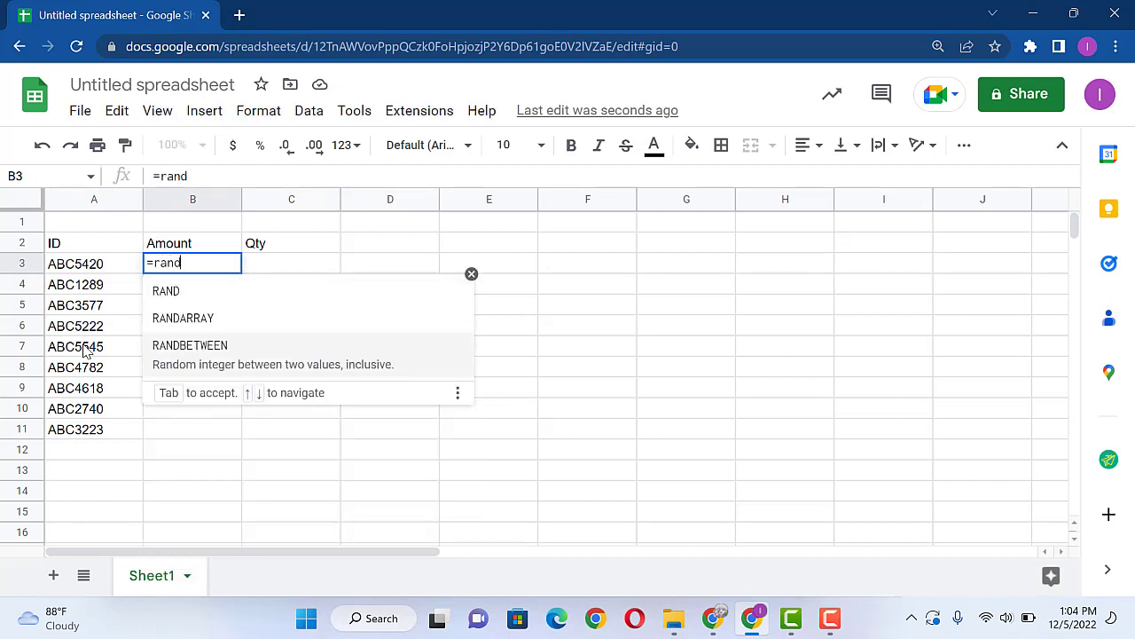
key(Tab)
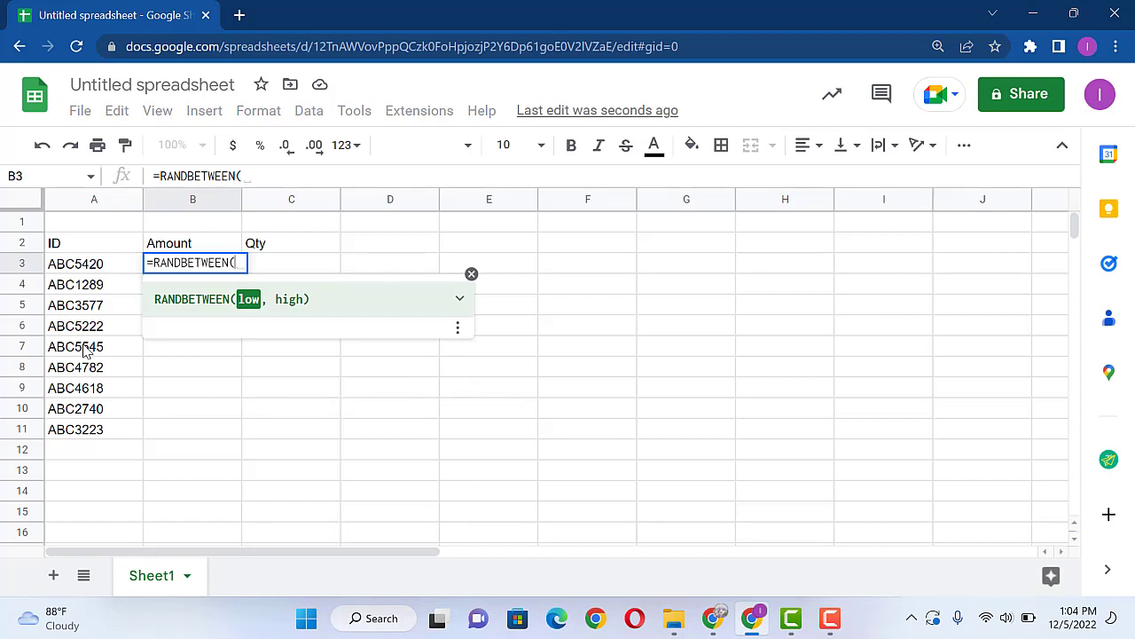
text(1000)
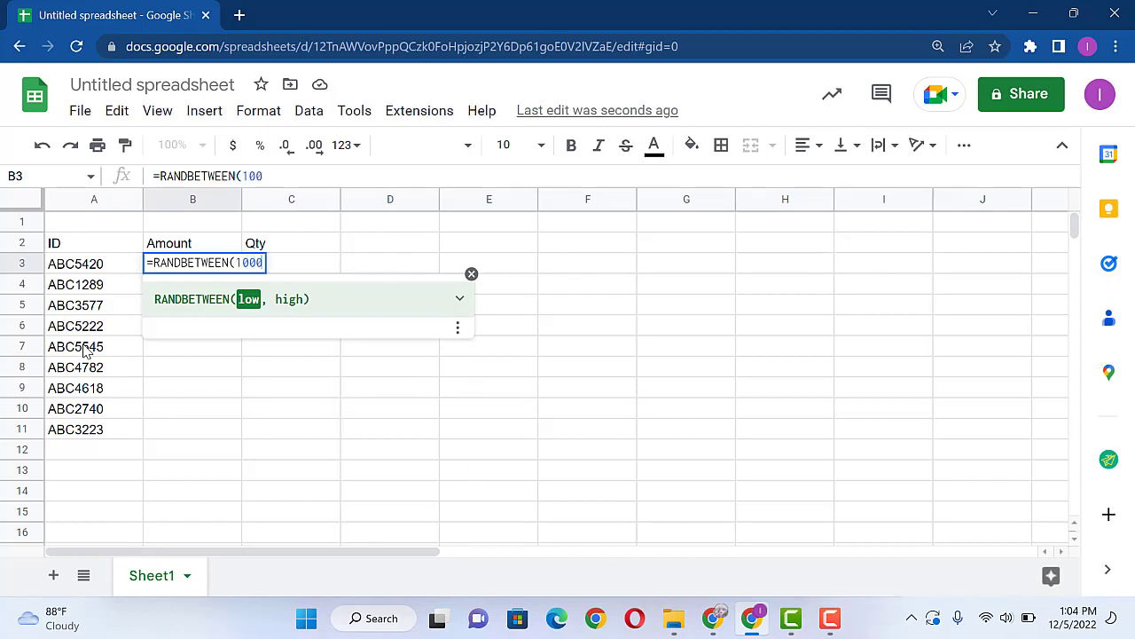
text(,5000)
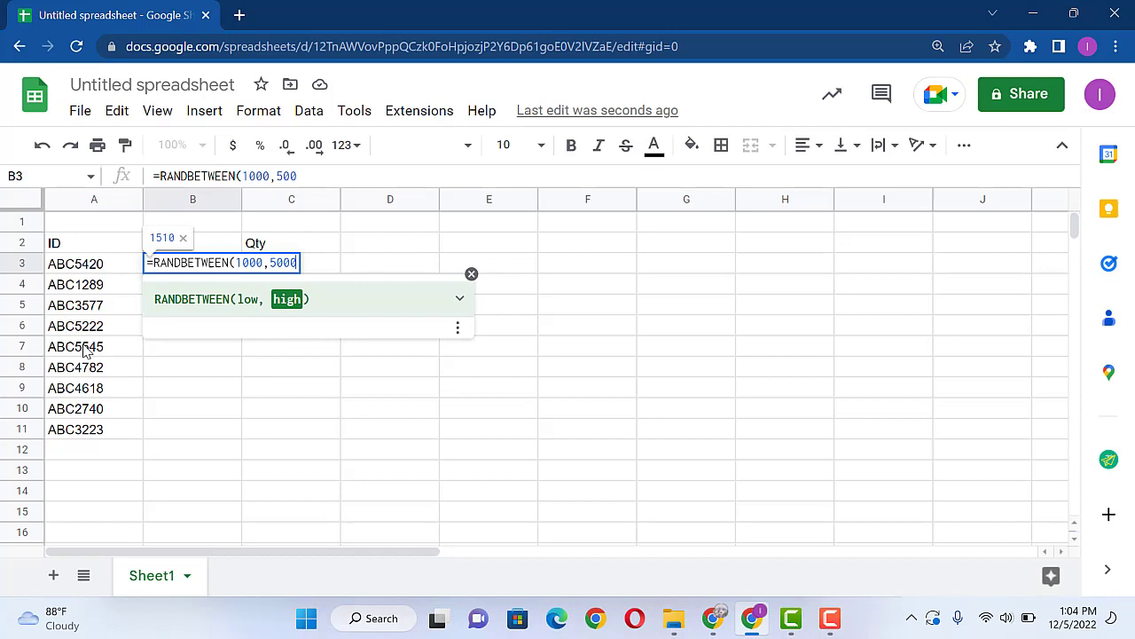
text())
key(Return)
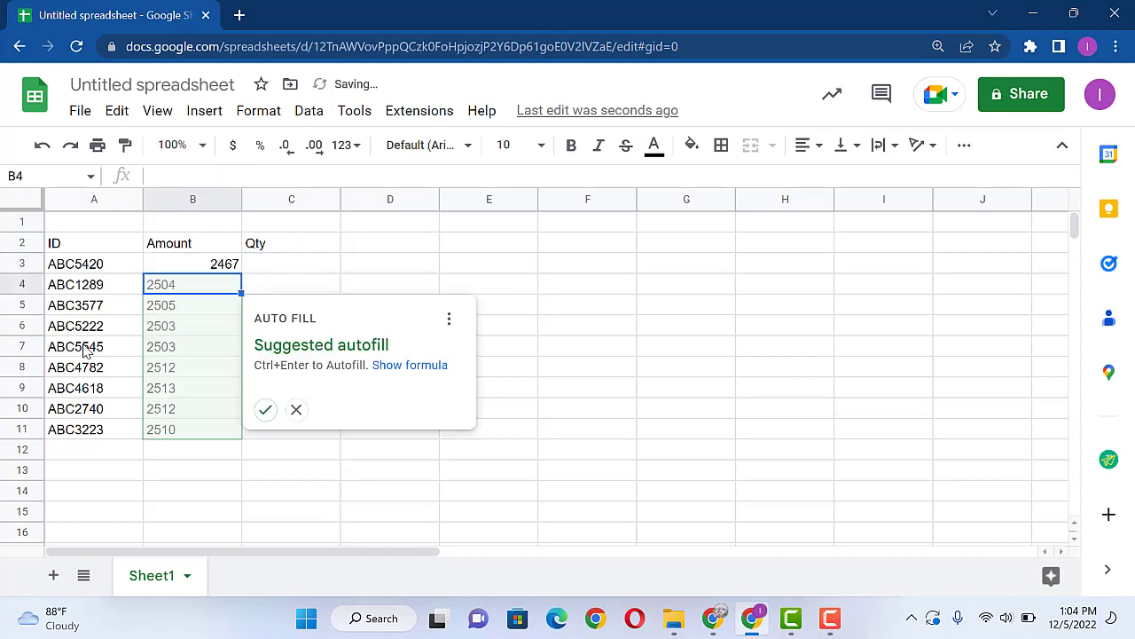
click(265, 410)
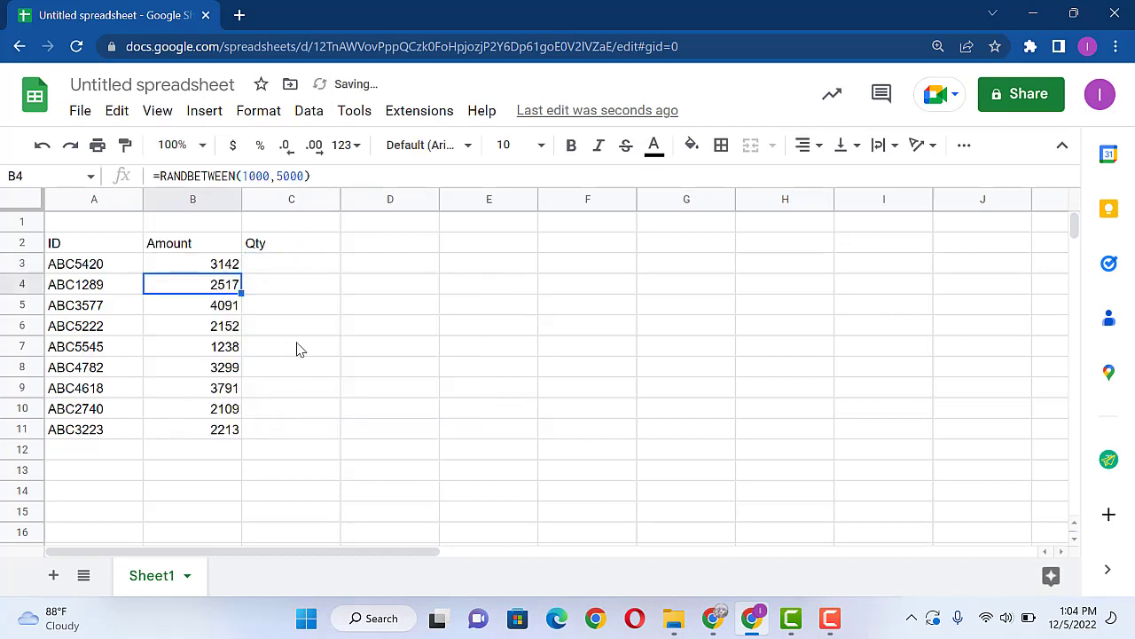
click(292, 268)
Enter =RANDBETWEEN(1,30) in C3 and fill it down to C11
text(=rand)
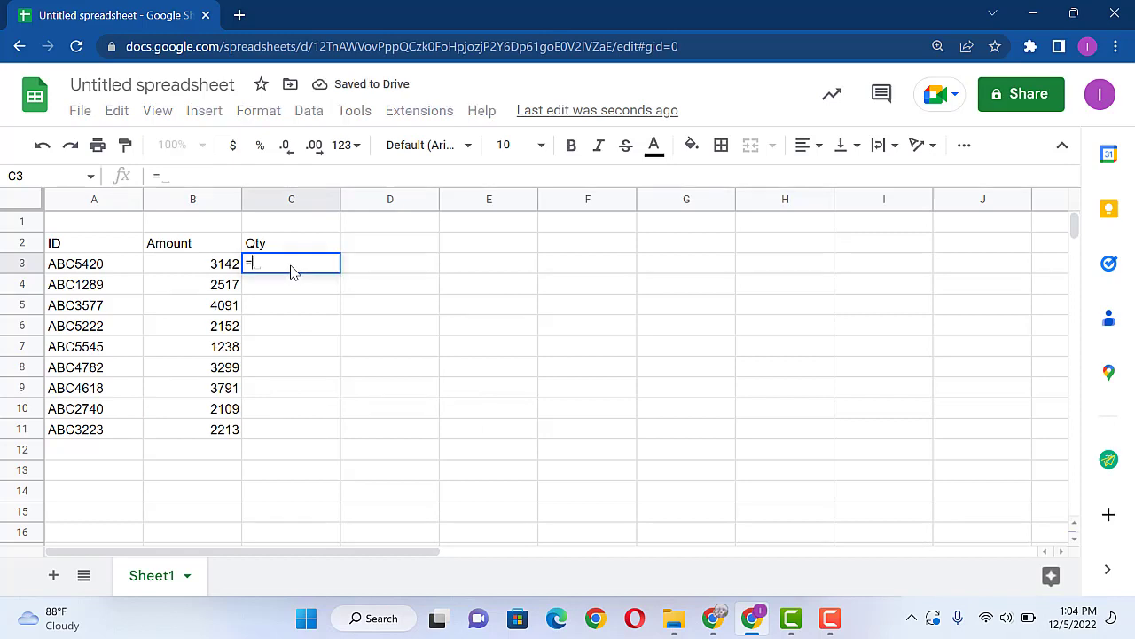
key(Down)
key(Down)
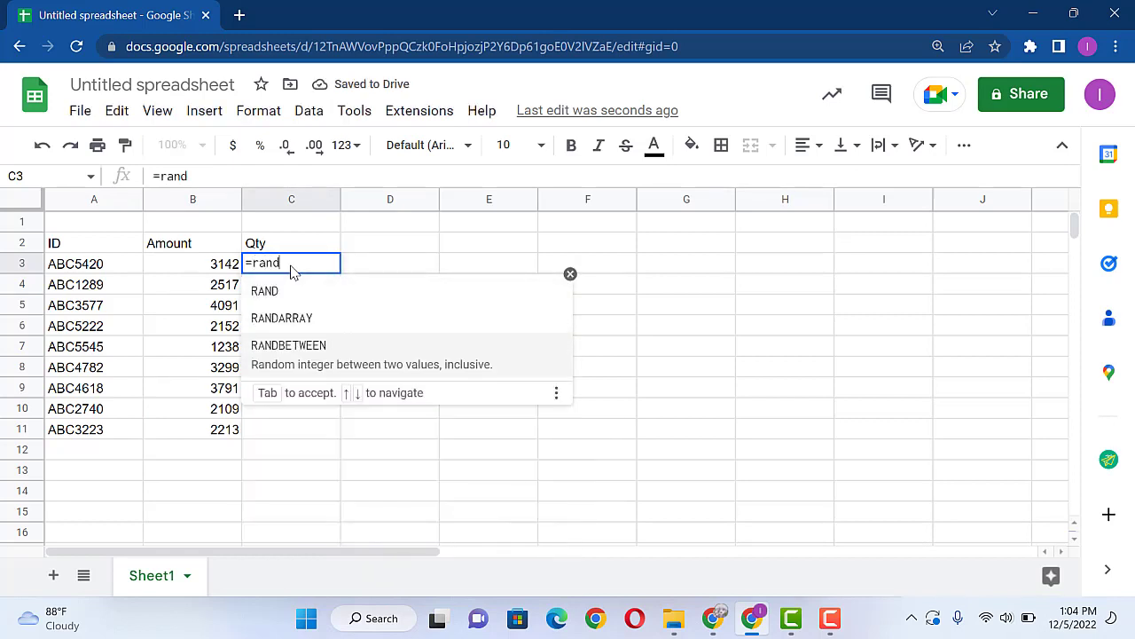
key(Tab)
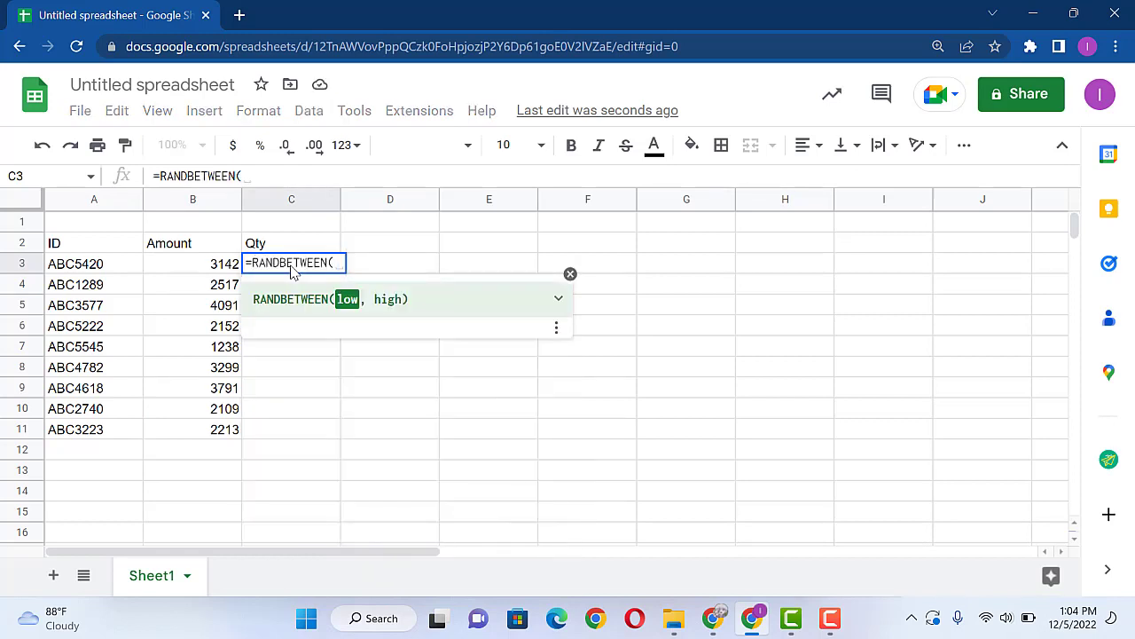
text(1,30)
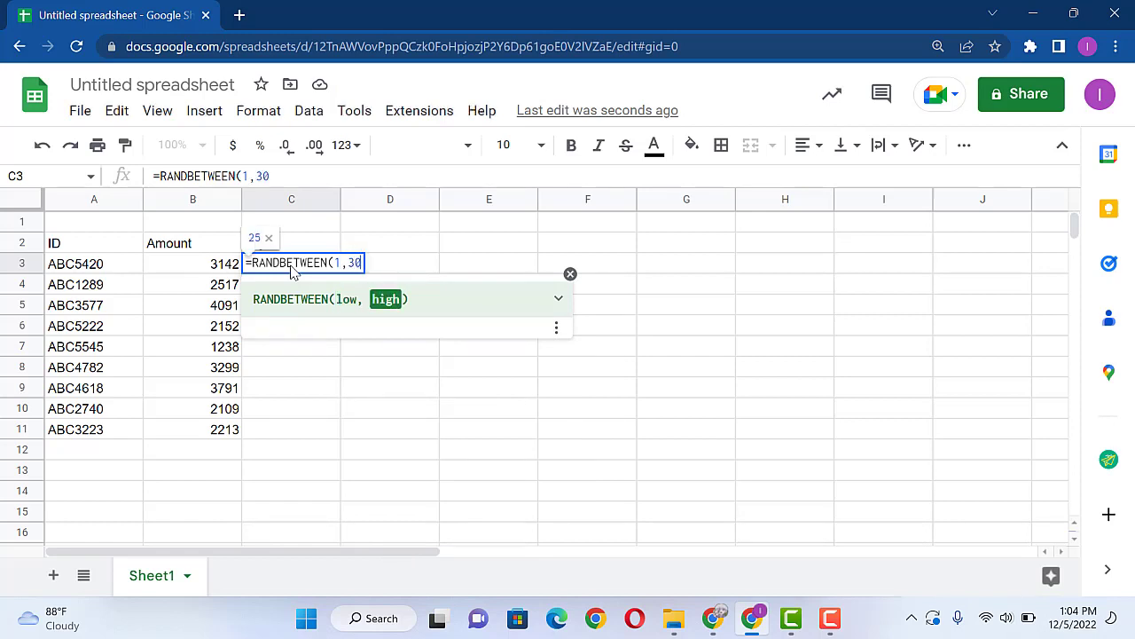
text())
key(Return)
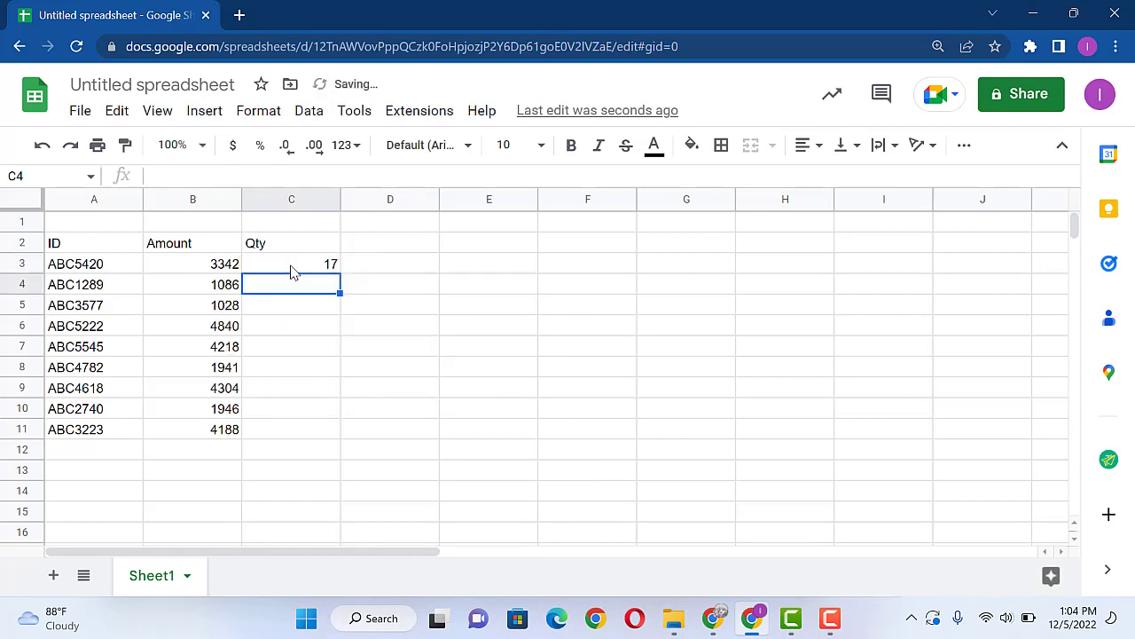
click(291, 266)
drag(345, 272, 330, 271)
click(330, 271)
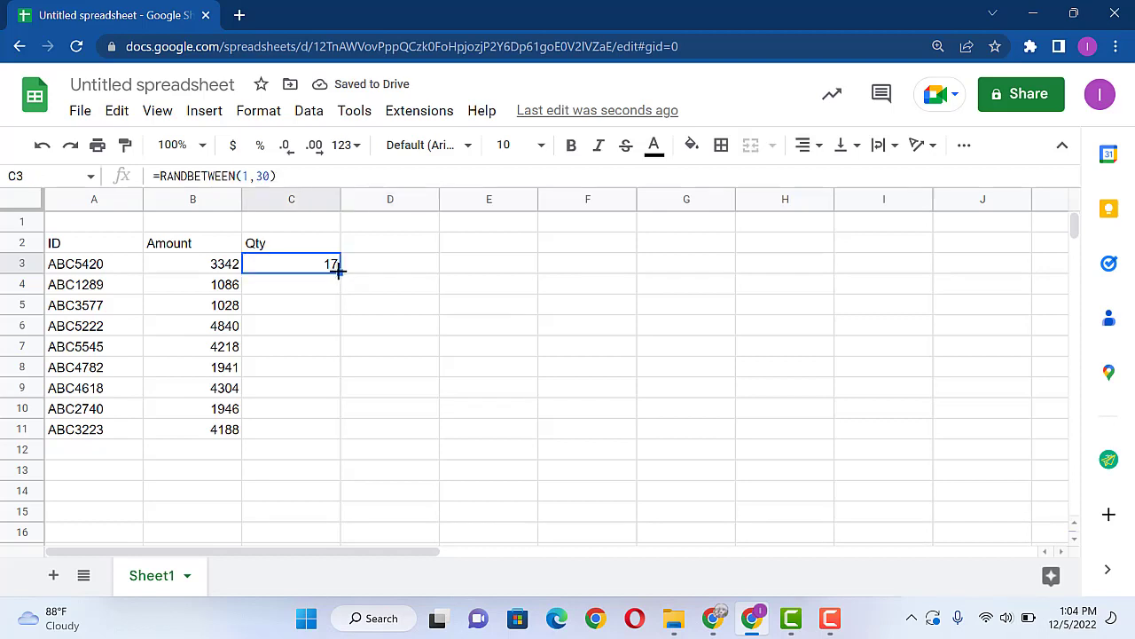
double_click(338, 270)
Convert the Amount and Qty range B3:C11 to static values
drag(203, 275, 326, 435)
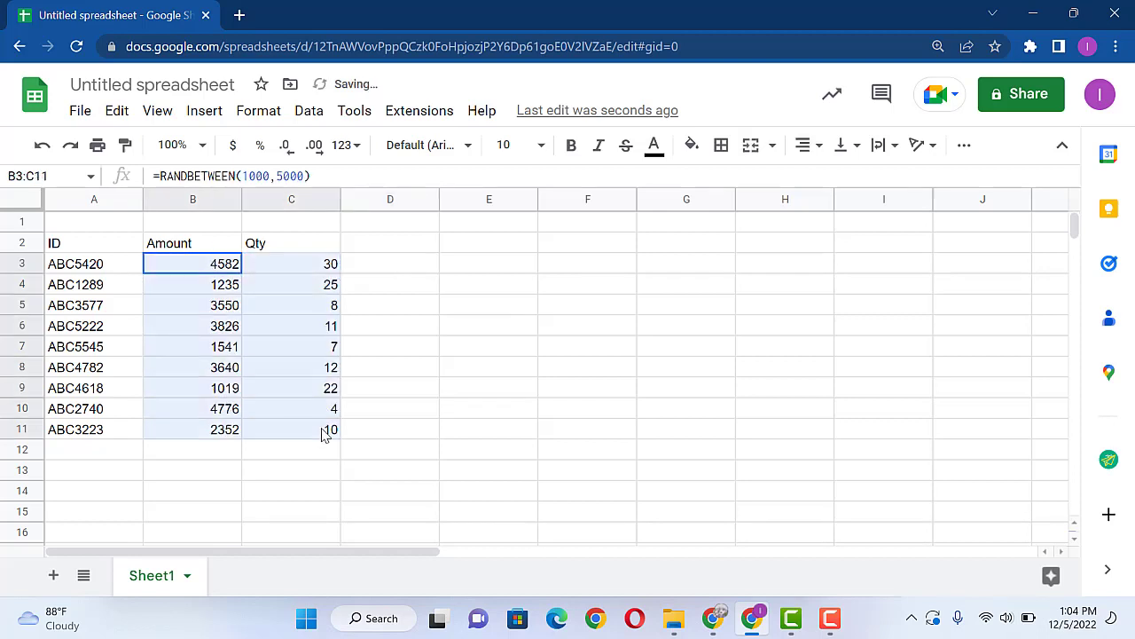
key(ctrl+c)
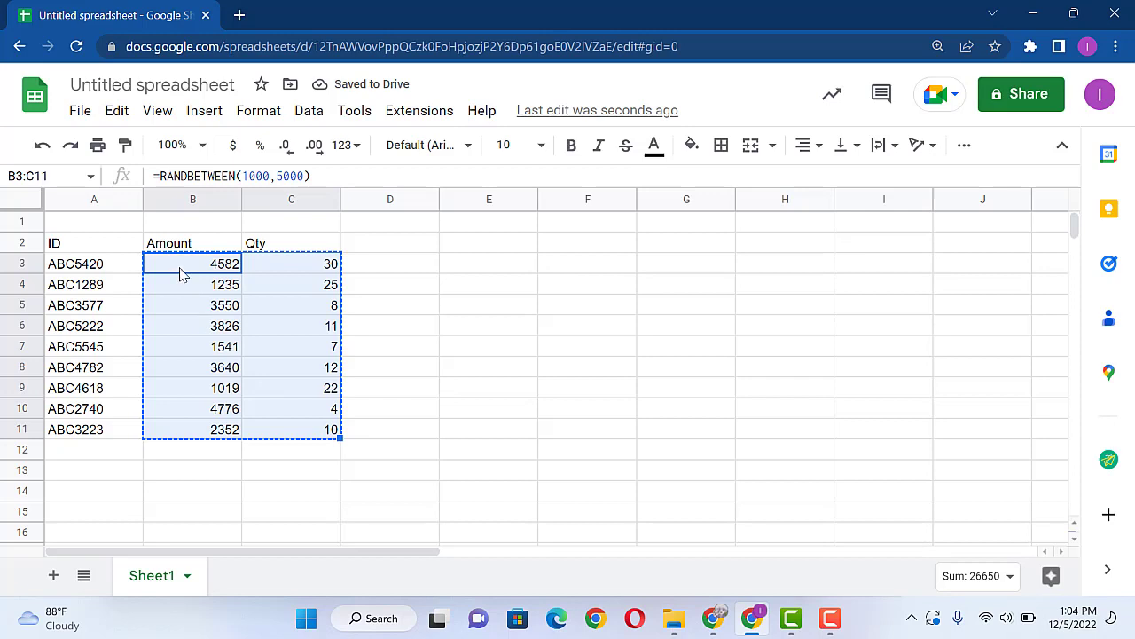
key(ctrl+shift+v)
click(413, 287)
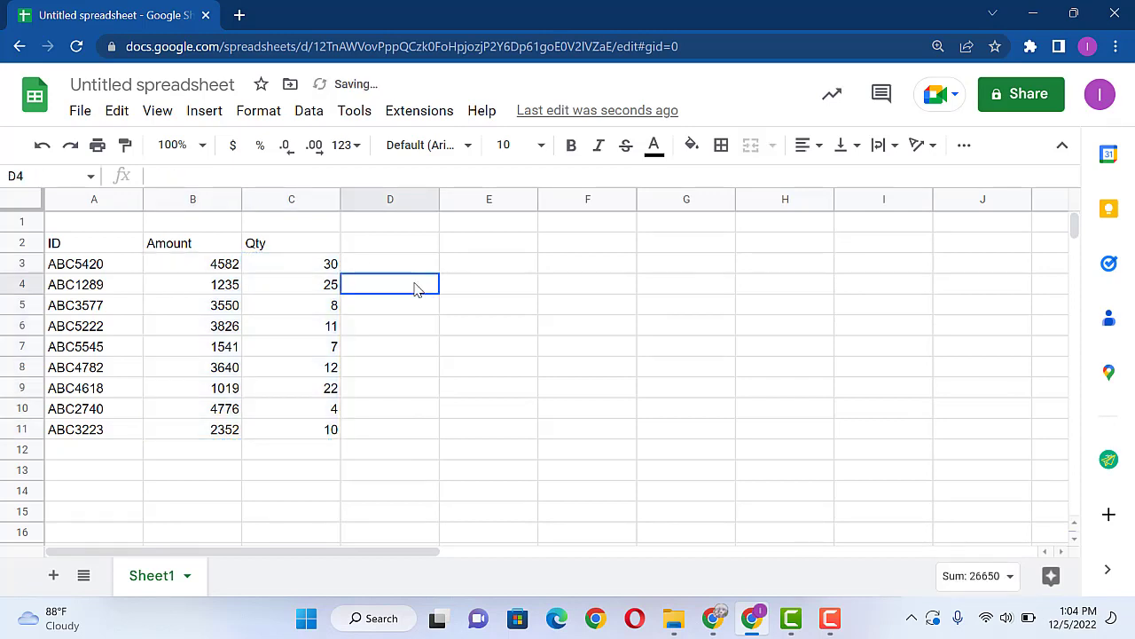
Apply All borders to the whole A2:C11 table
click(172, 370)
key(ctrl+a)
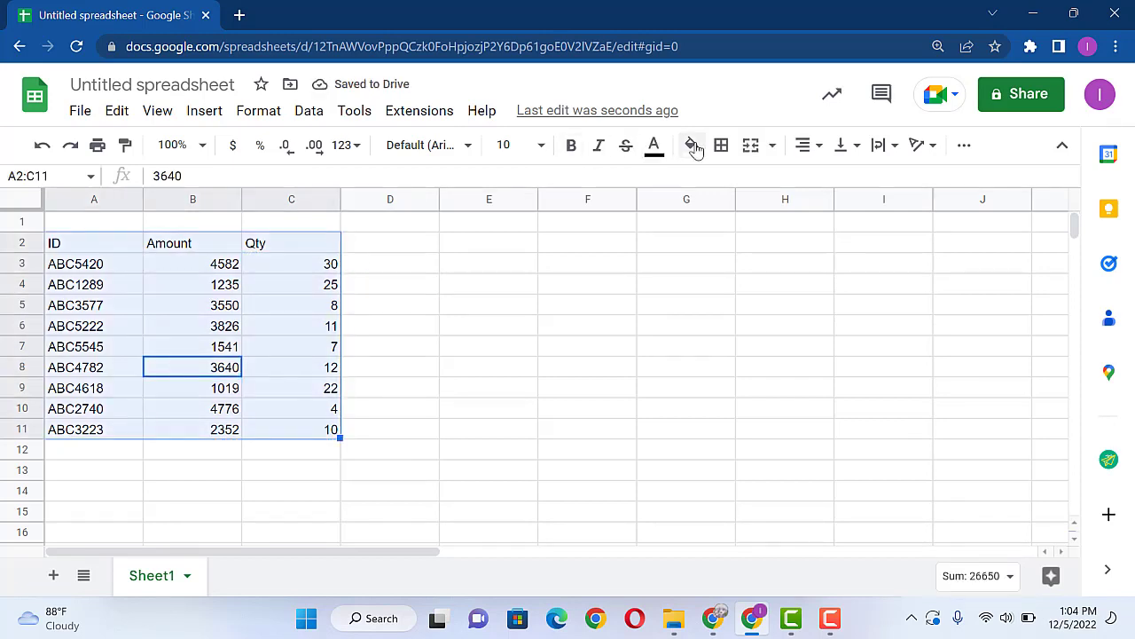
click(721, 145)
click(728, 183)
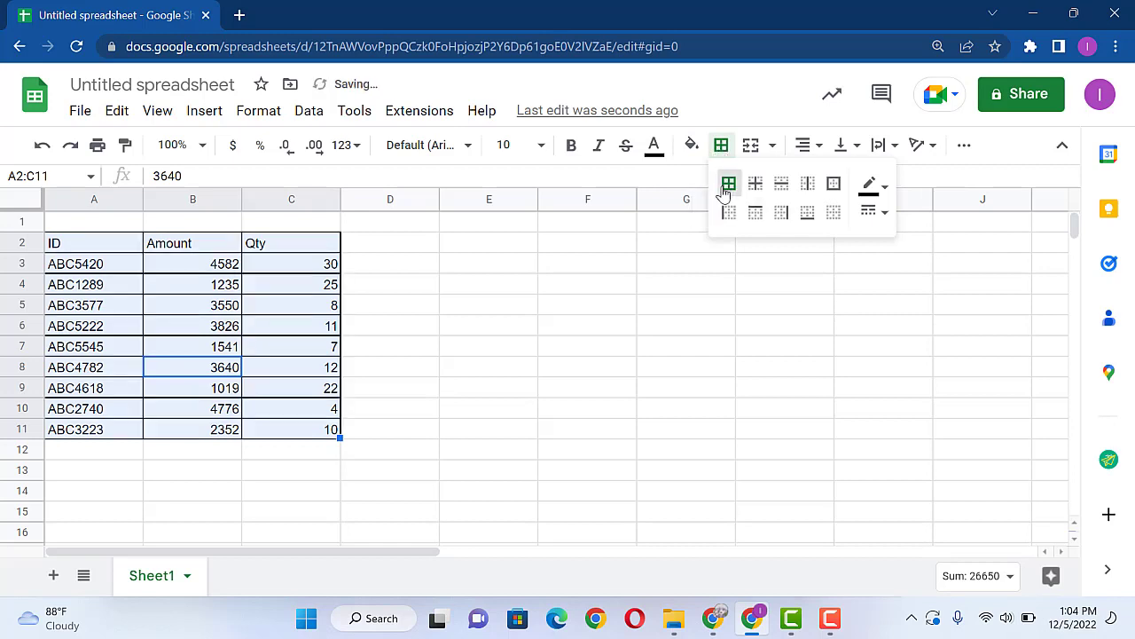
click(204, 289)
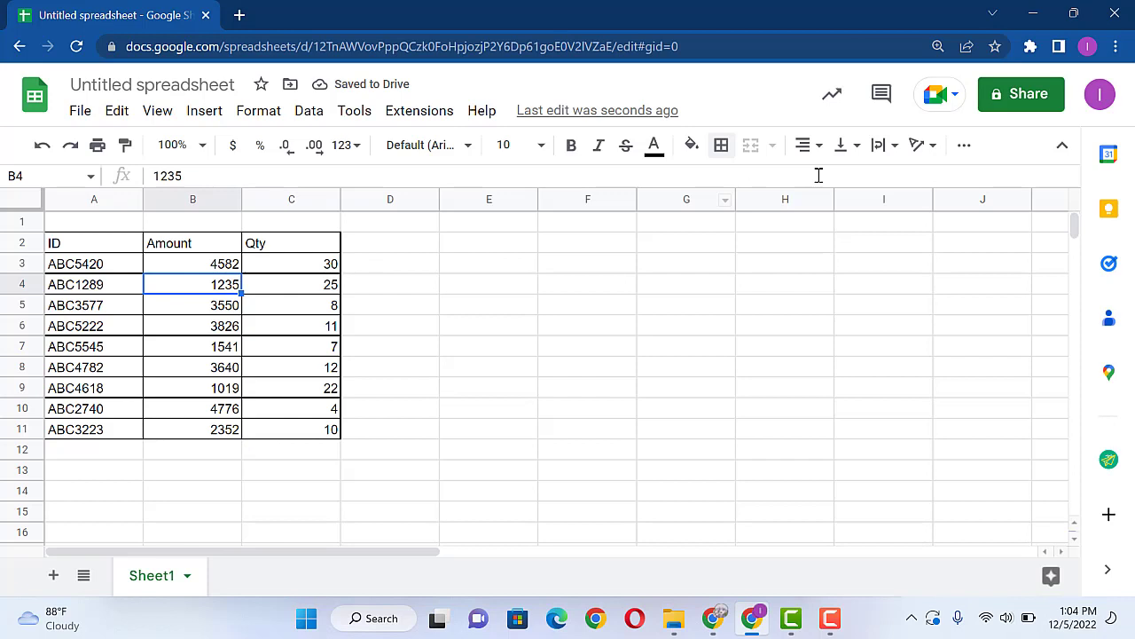
drag(197, 269, 309, 431)
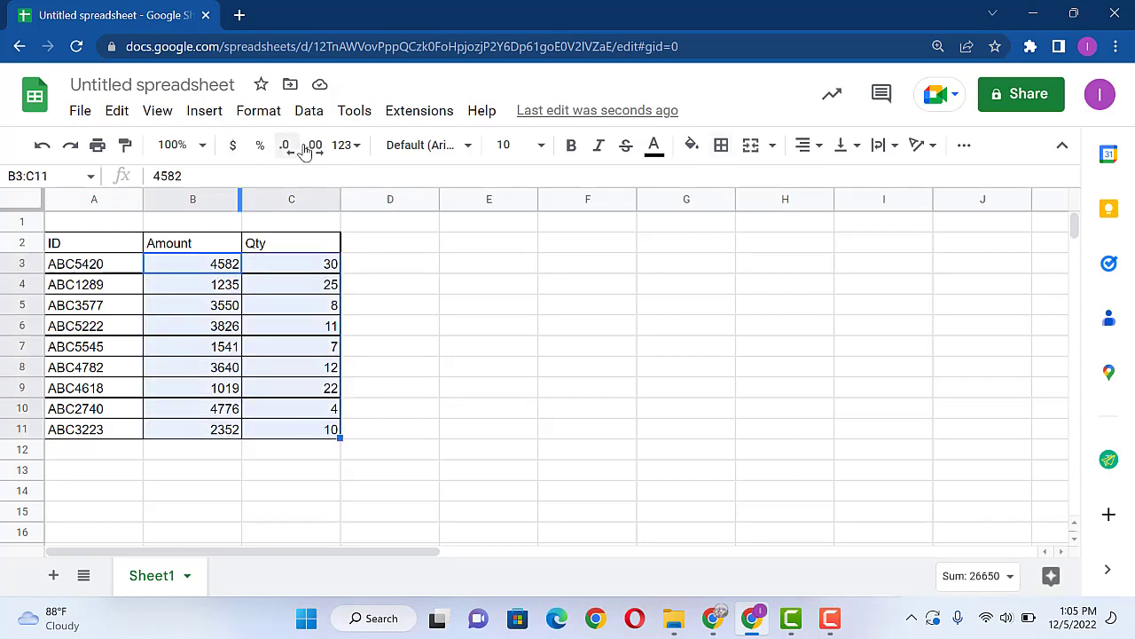
Open Protect sheets and ranges for Sheet1!B3:C11, ending on the Range option
click(216, 112)
mouse_move(308, 117)
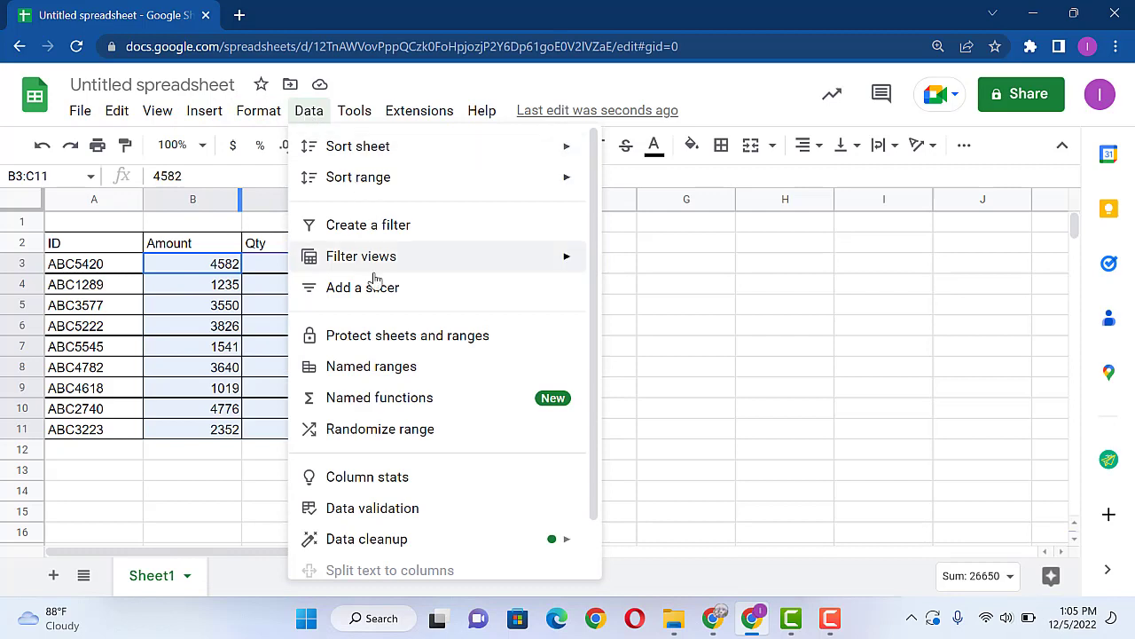
click(381, 343)
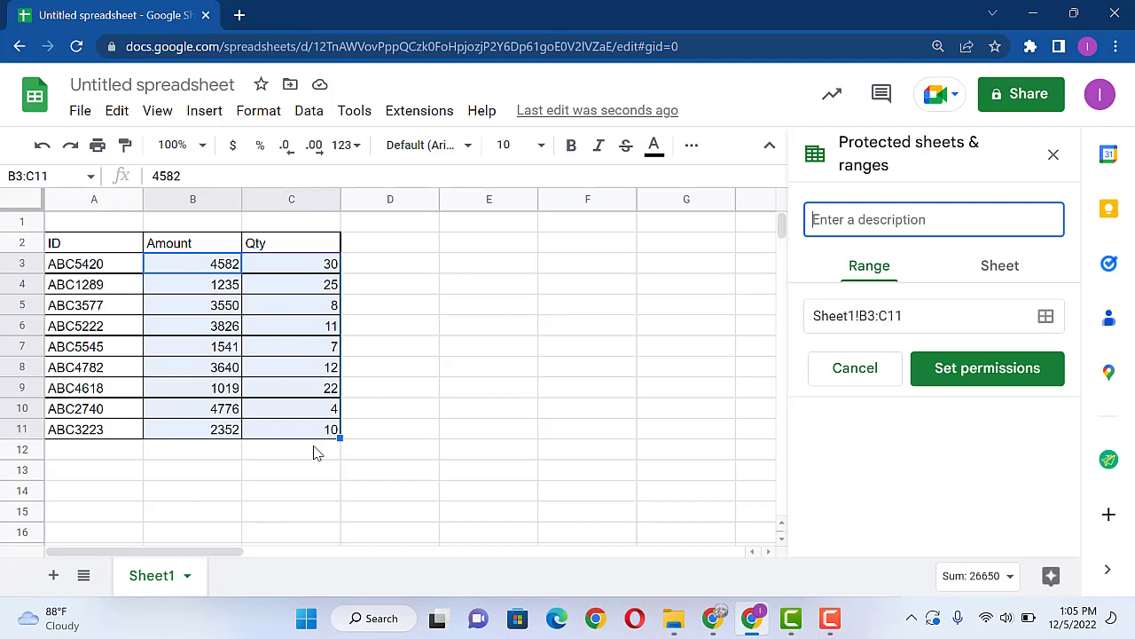
click(995, 271)
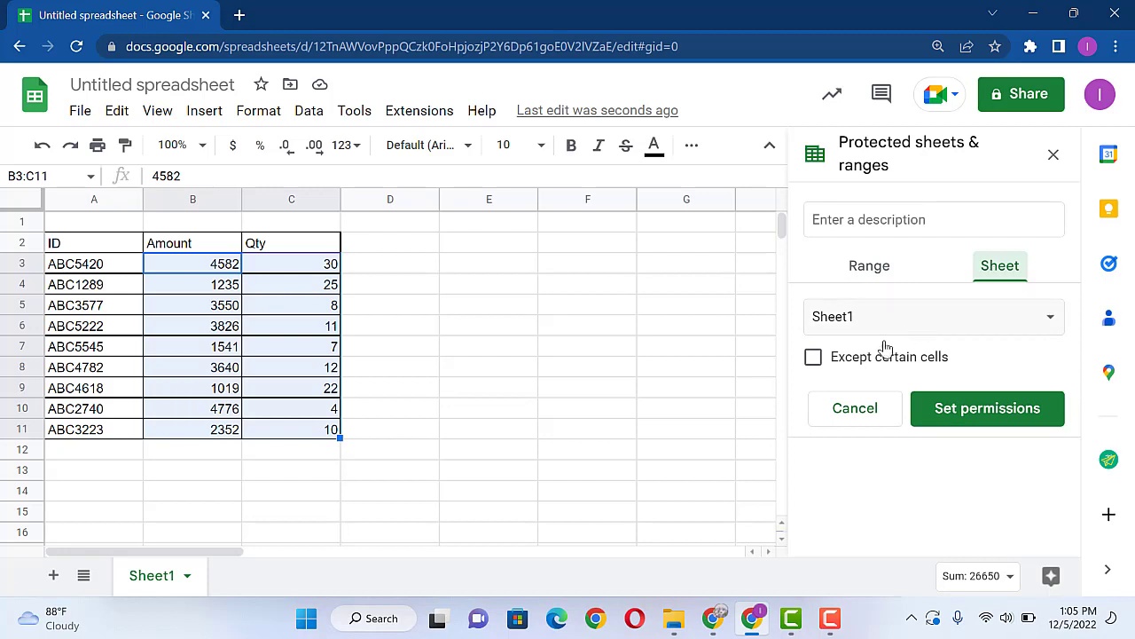
click(814, 359)
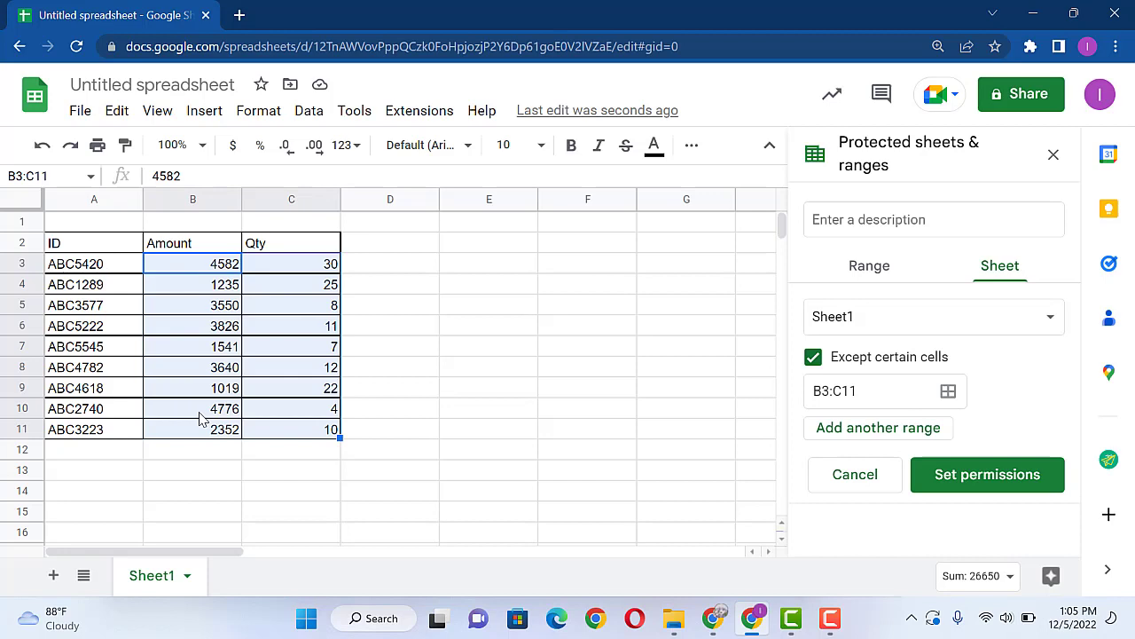
click(887, 263)
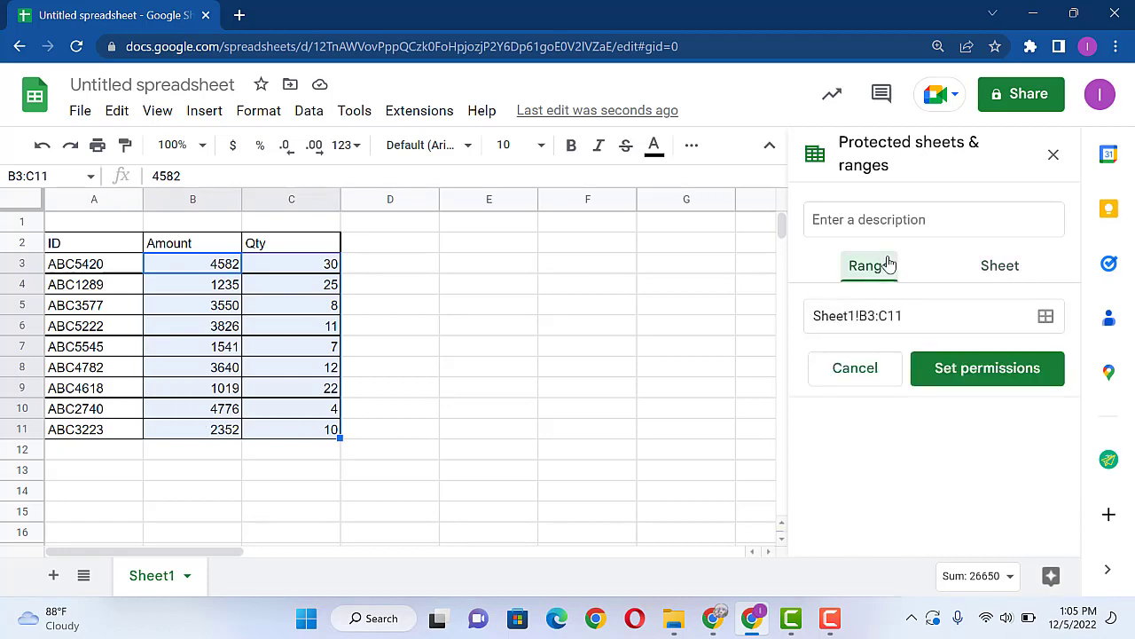
Restrict editing of Sheet1!B3:C11 to you plus one added colleague, and share the file with them
click(954, 363)
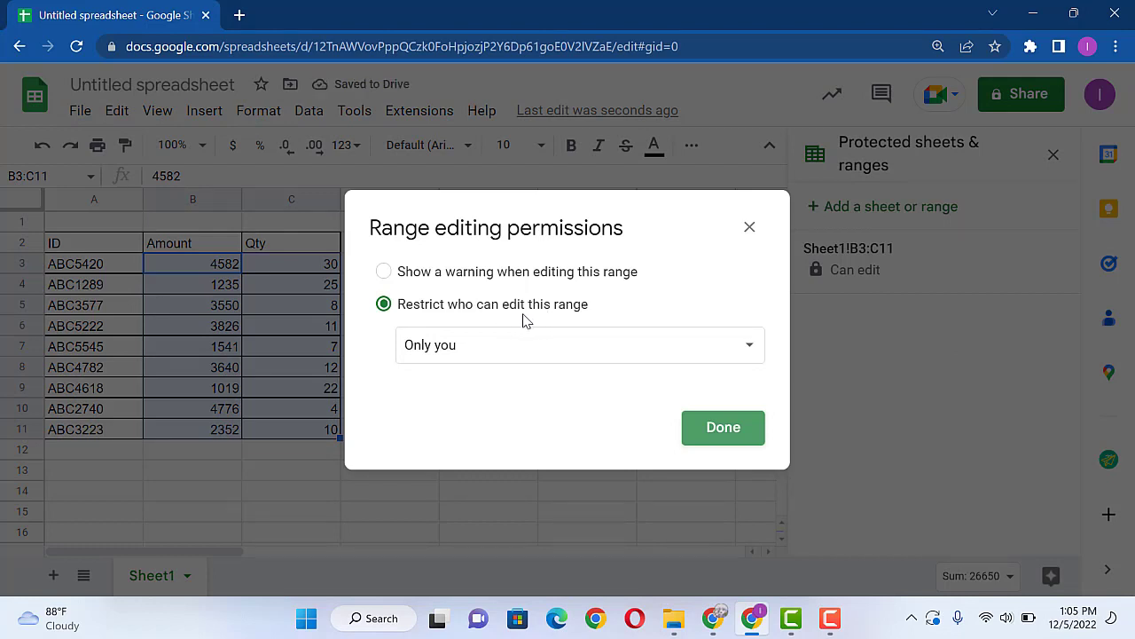
click(542, 352)
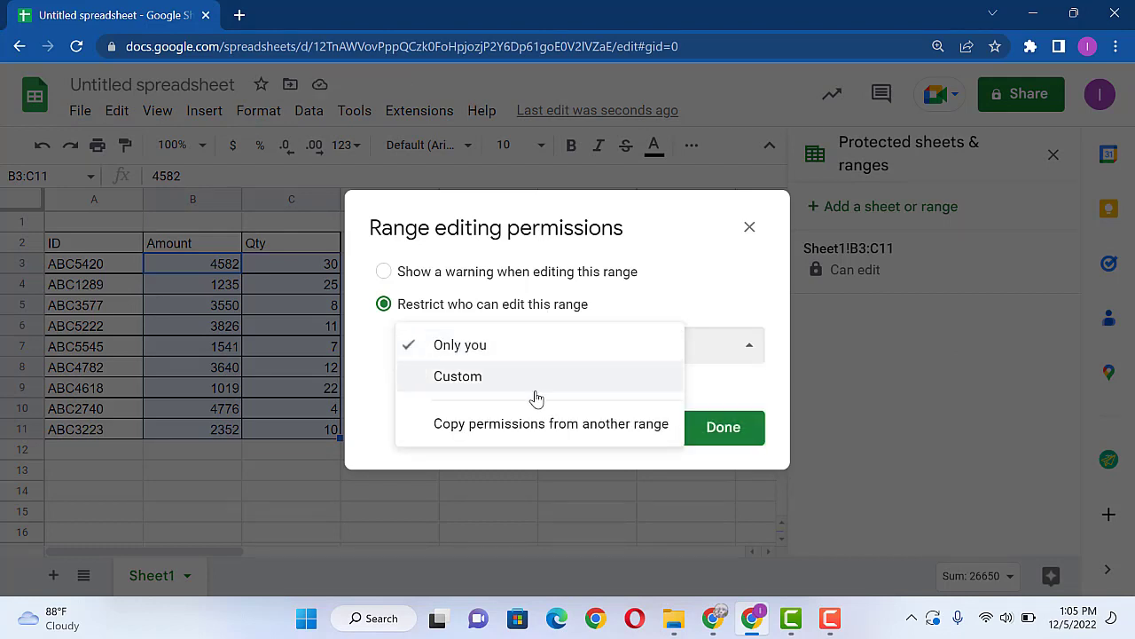
click(537, 381)
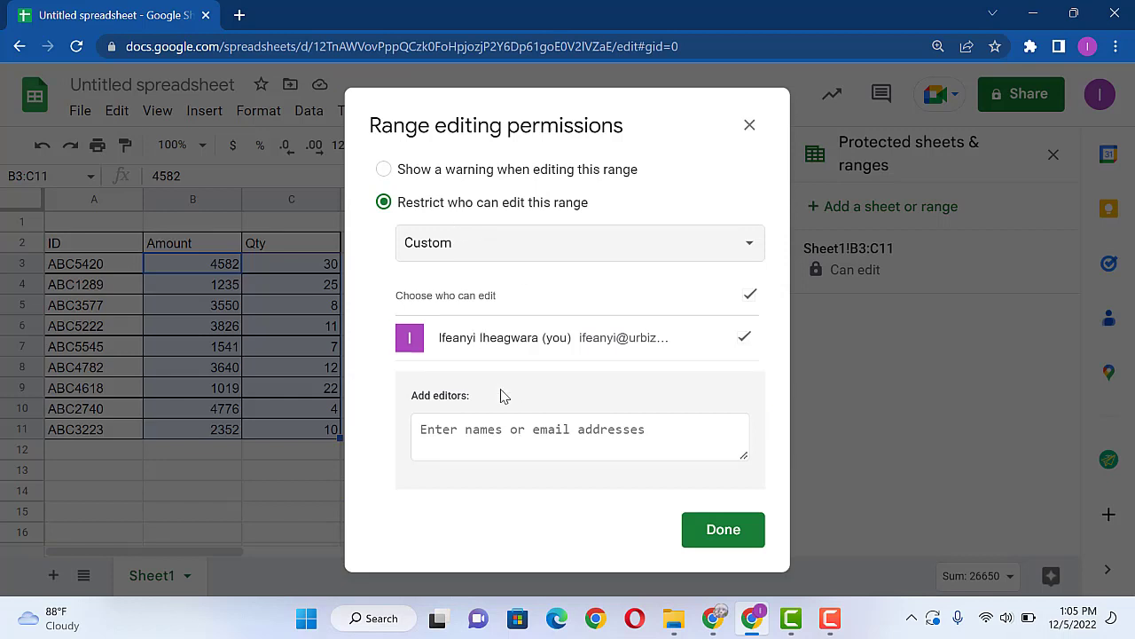
click(513, 441)
text(Tem)
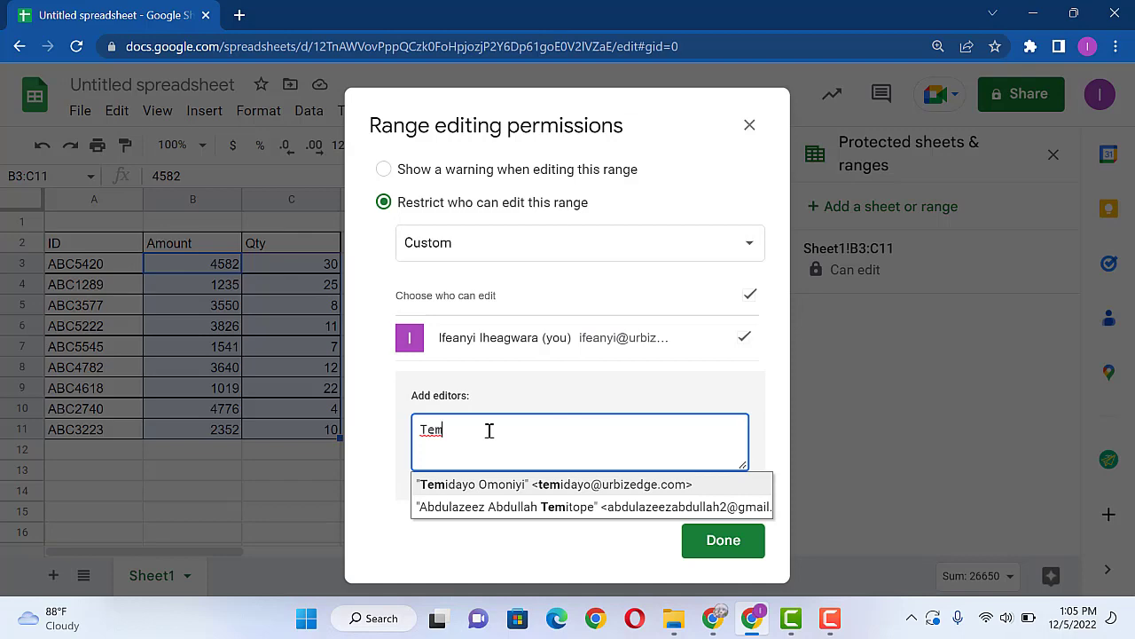
key(Return)
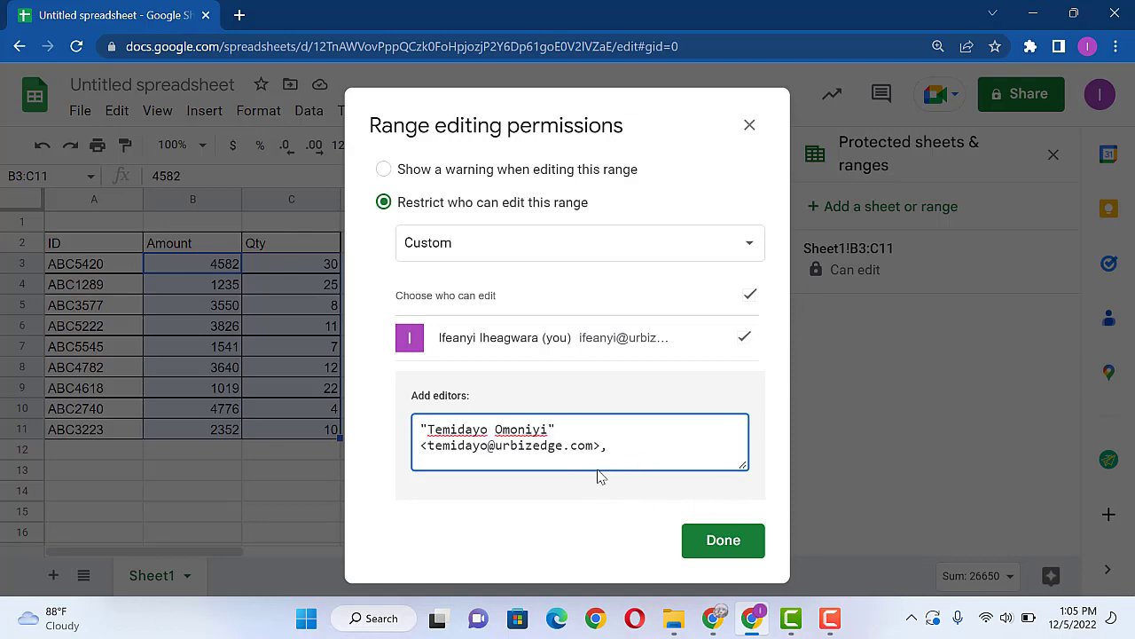
click(711, 545)
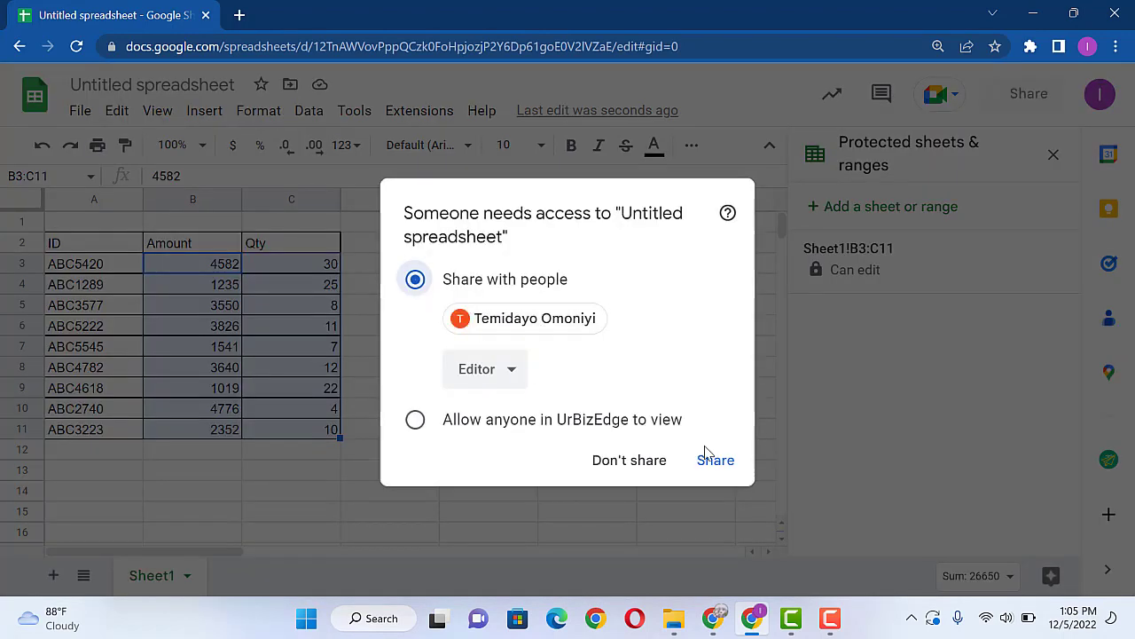
click(718, 461)
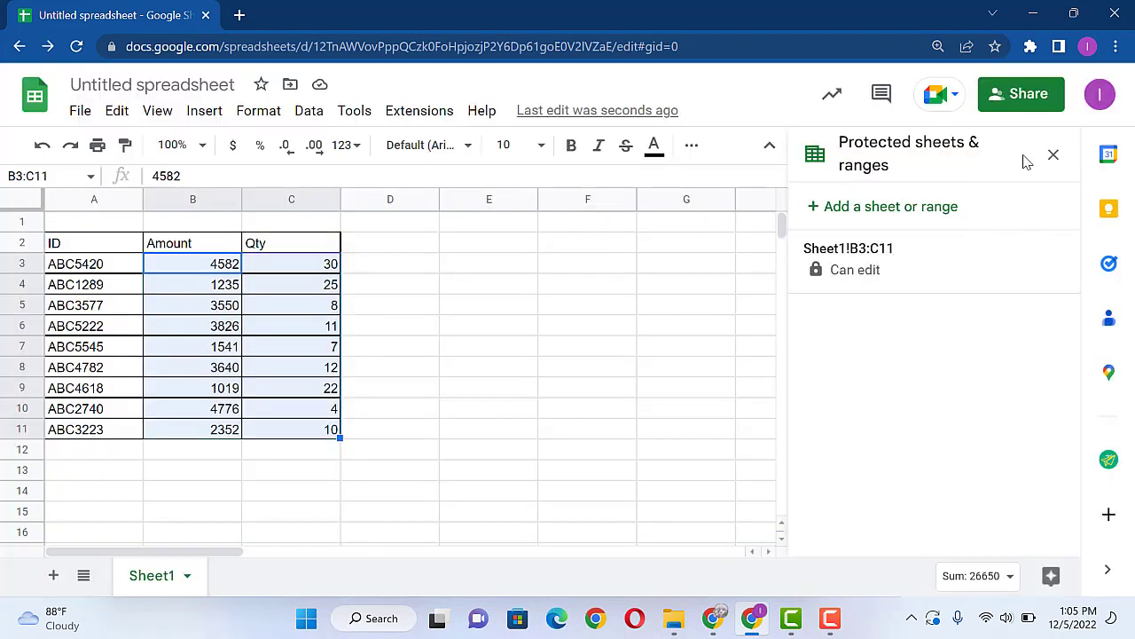
Add a Total header in D2 with =B3*C3 filled down to row 11
click(1052, 154)
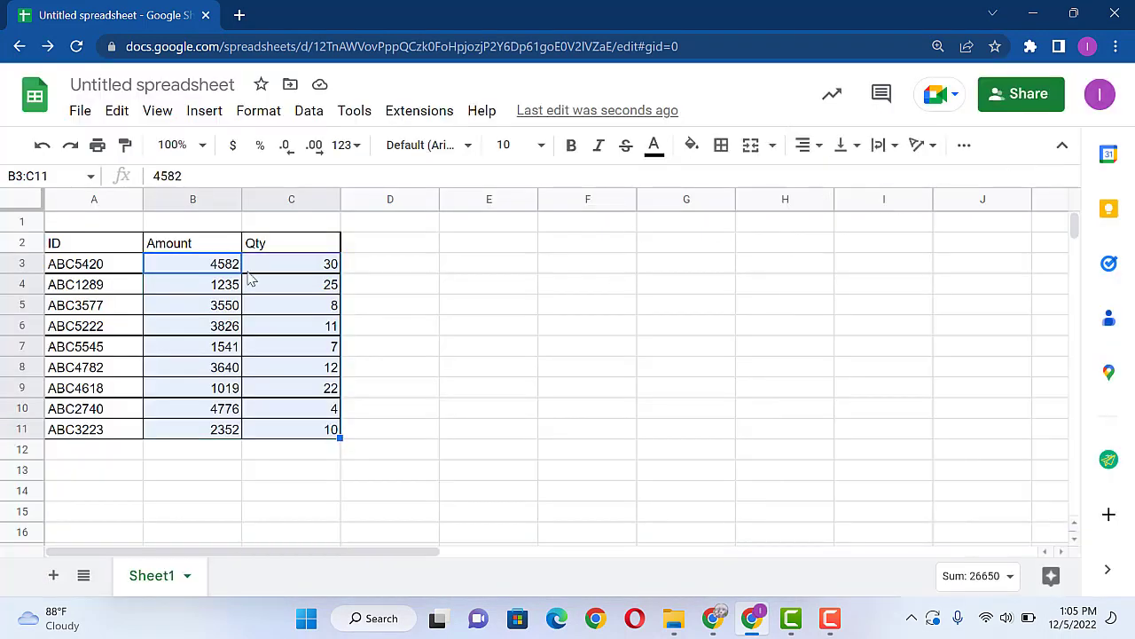
click(195, 269)
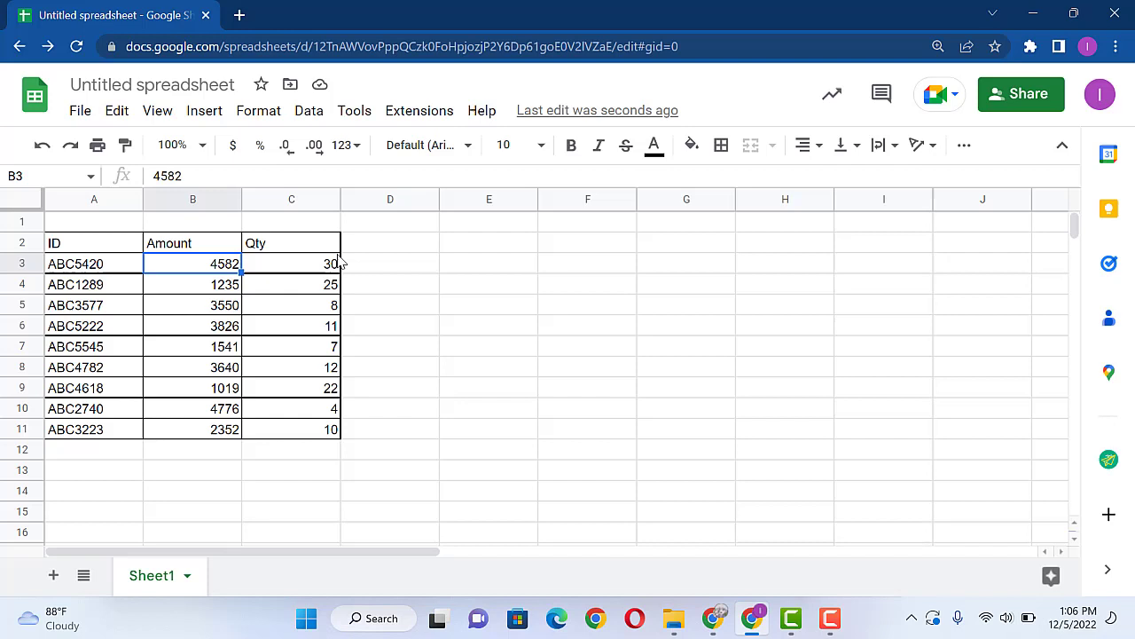
click(382, 254)
text(Tota)
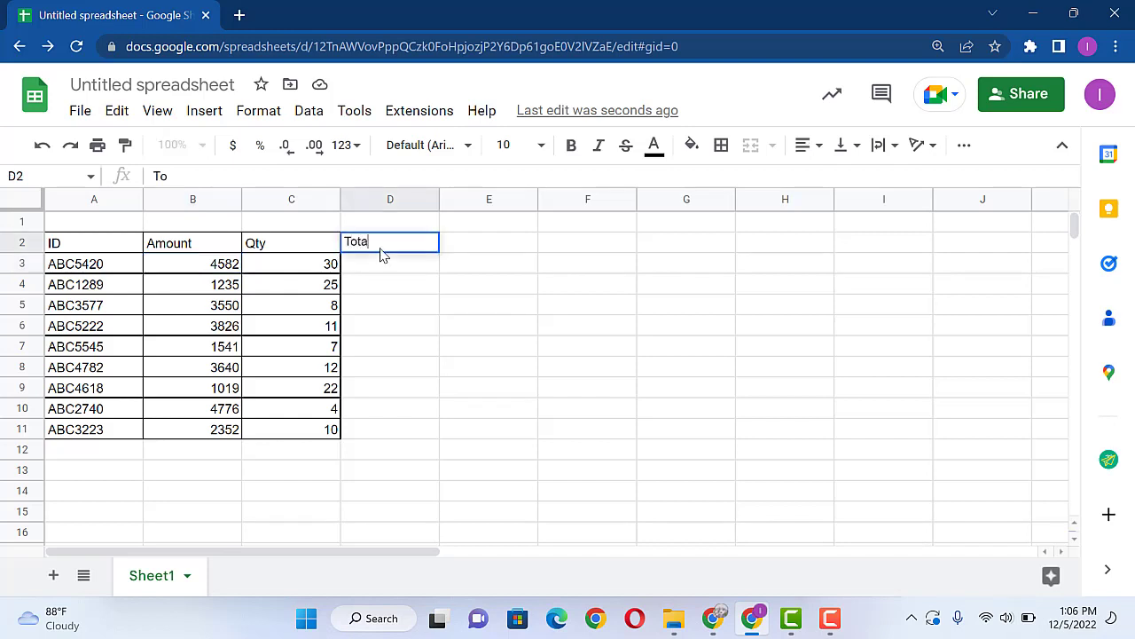
text(l)
key(Return)
text(=)
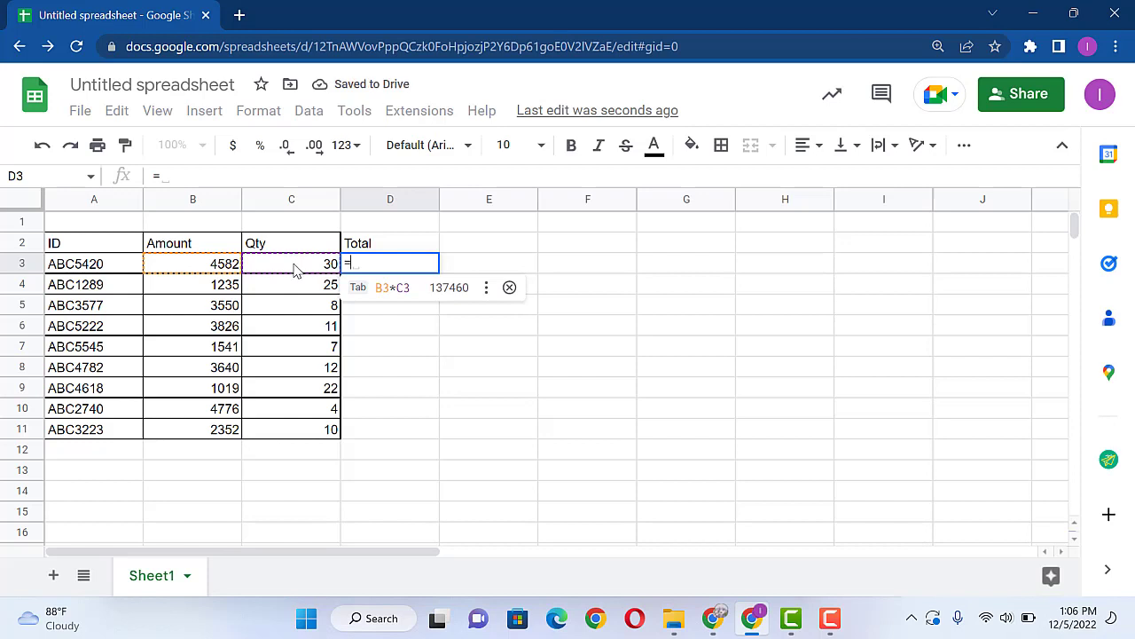
key(Tab)
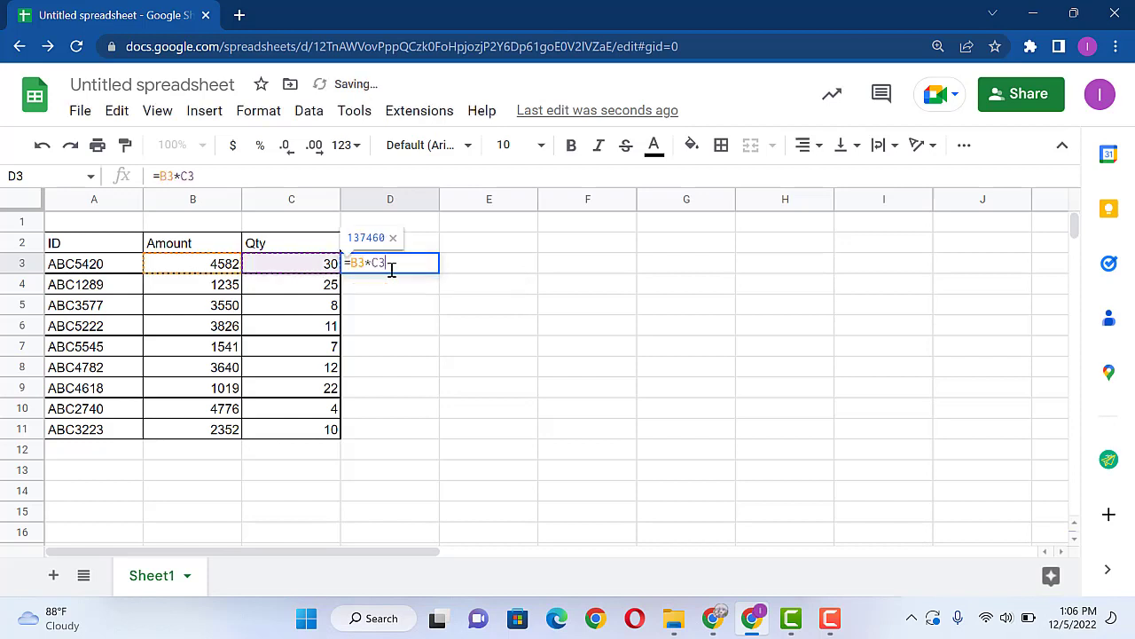
key(Return)
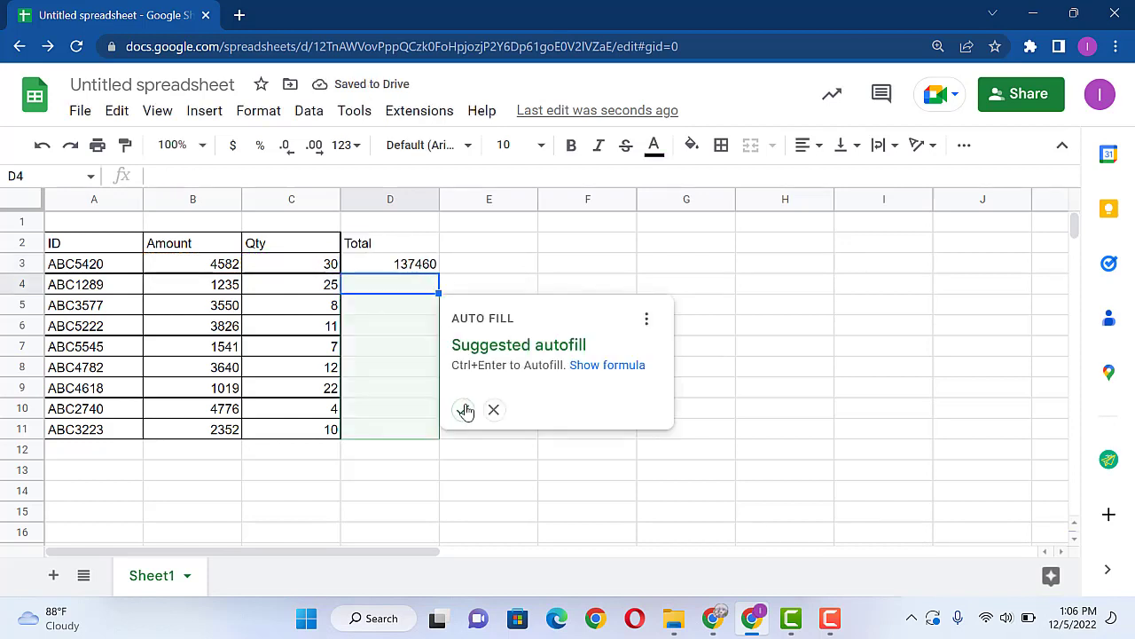
click(463, 410)
Apply All borders to the full A2:D11 table
click(406, 329)
key(ctrl+a)
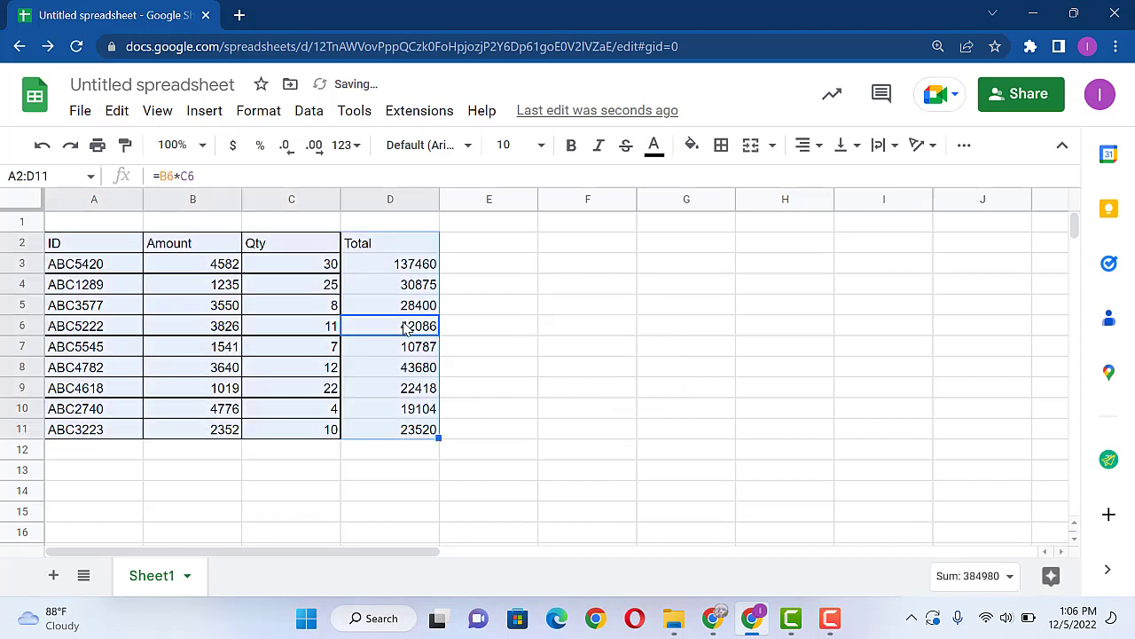
click(724, 146)
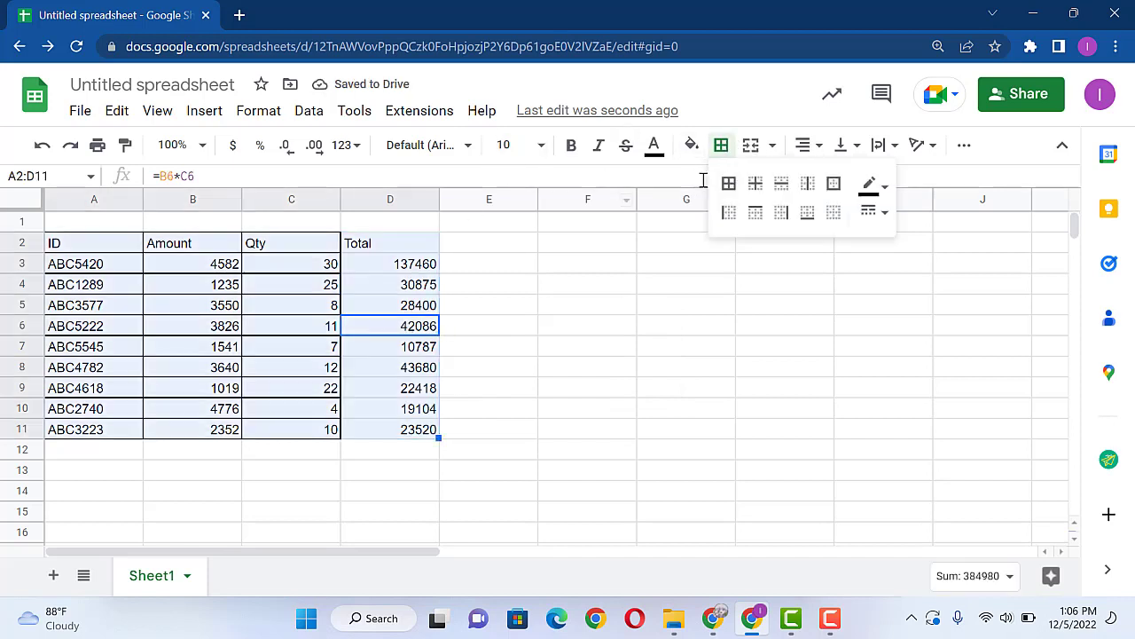
click(732, 186)
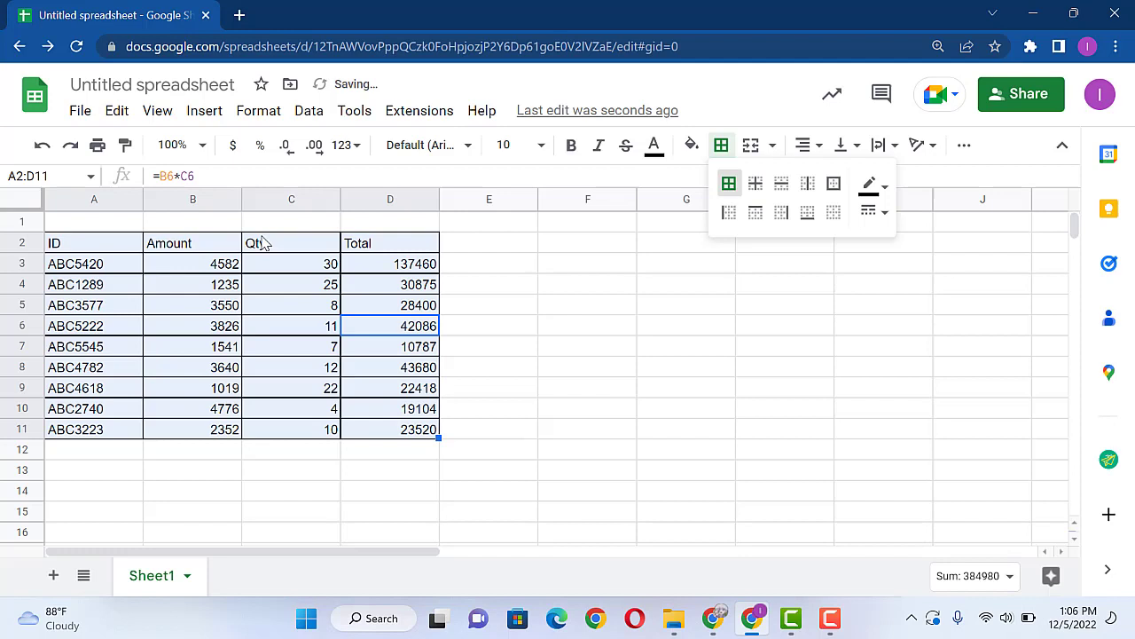
click(386, 252)
click(399, 266)
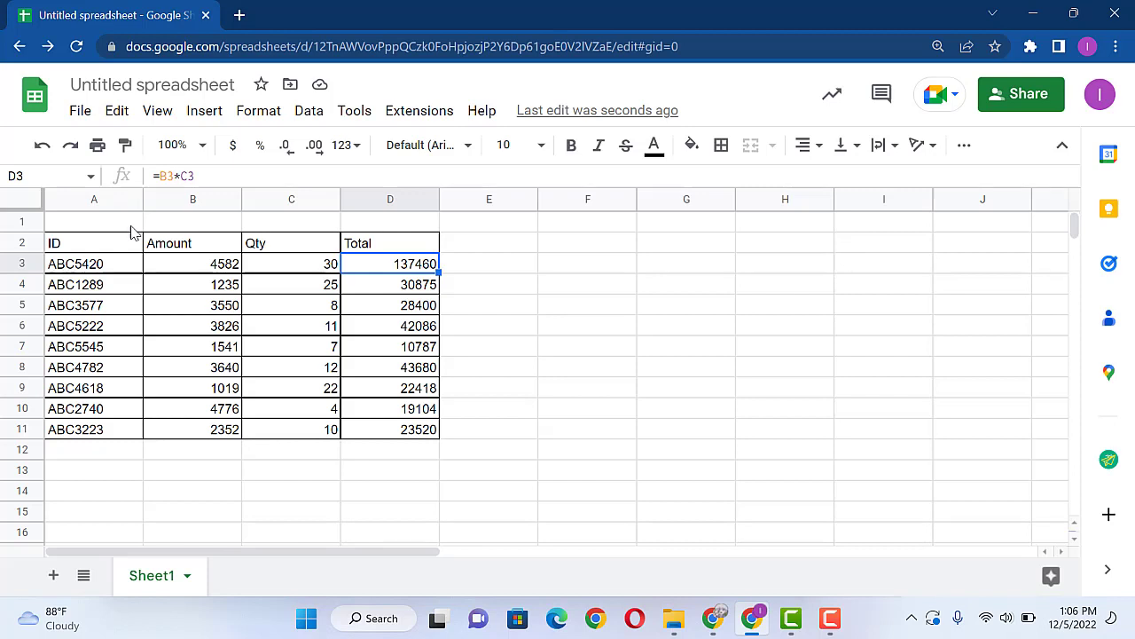
Start an =IMPORTRANGE(" formula in A1 of the second spreadsheet
click(488, 417)
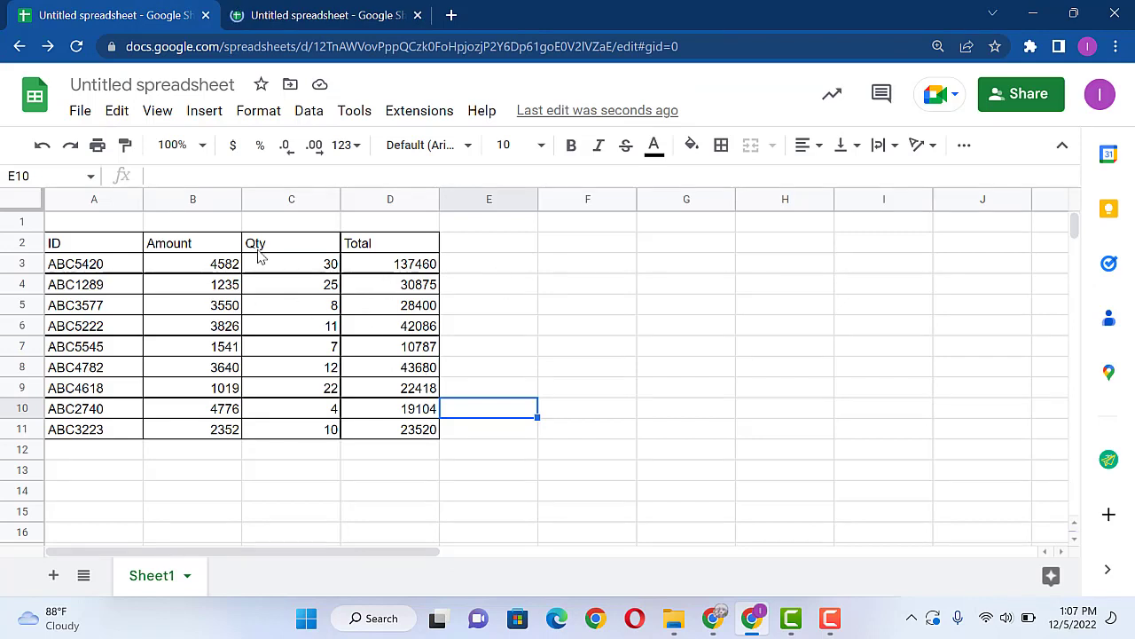
click(337, 9)
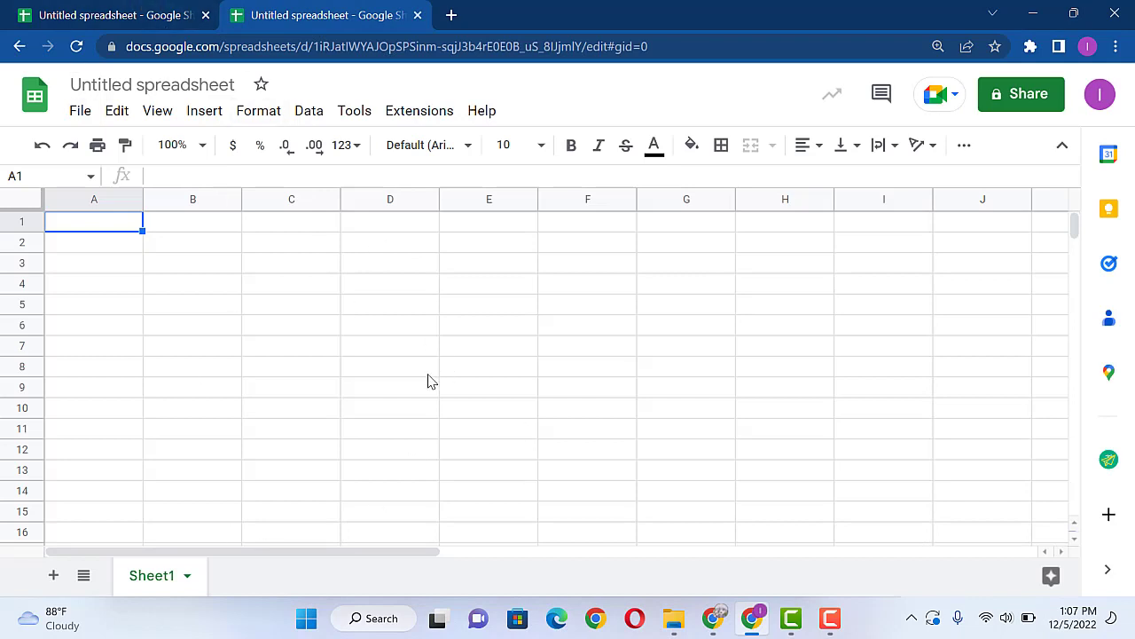
click(119, 7)
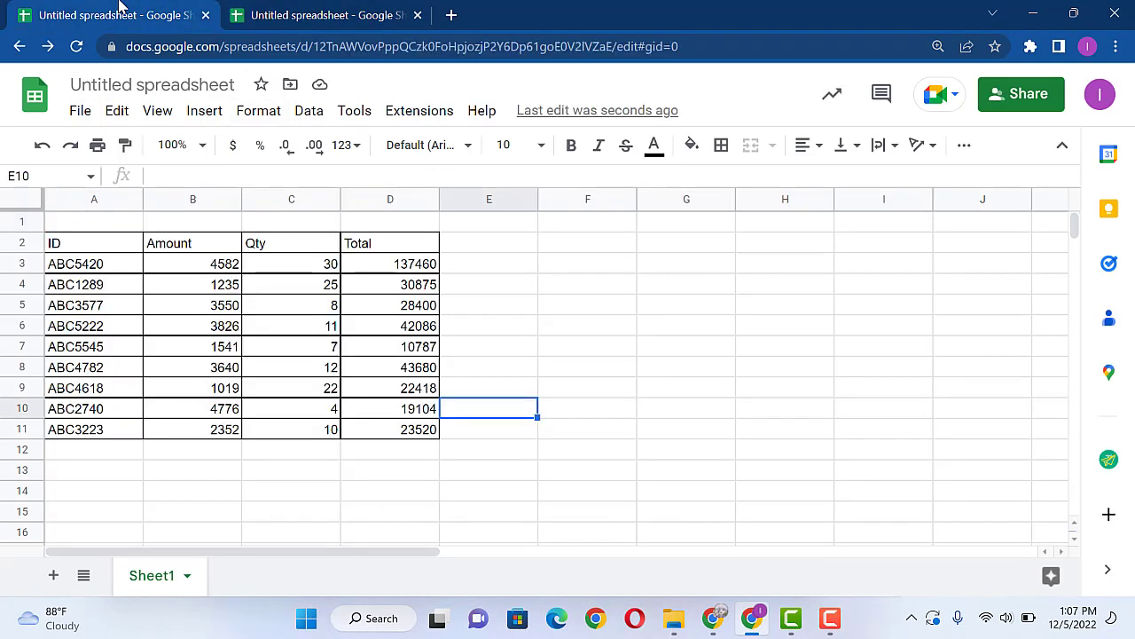
click(297, 10)
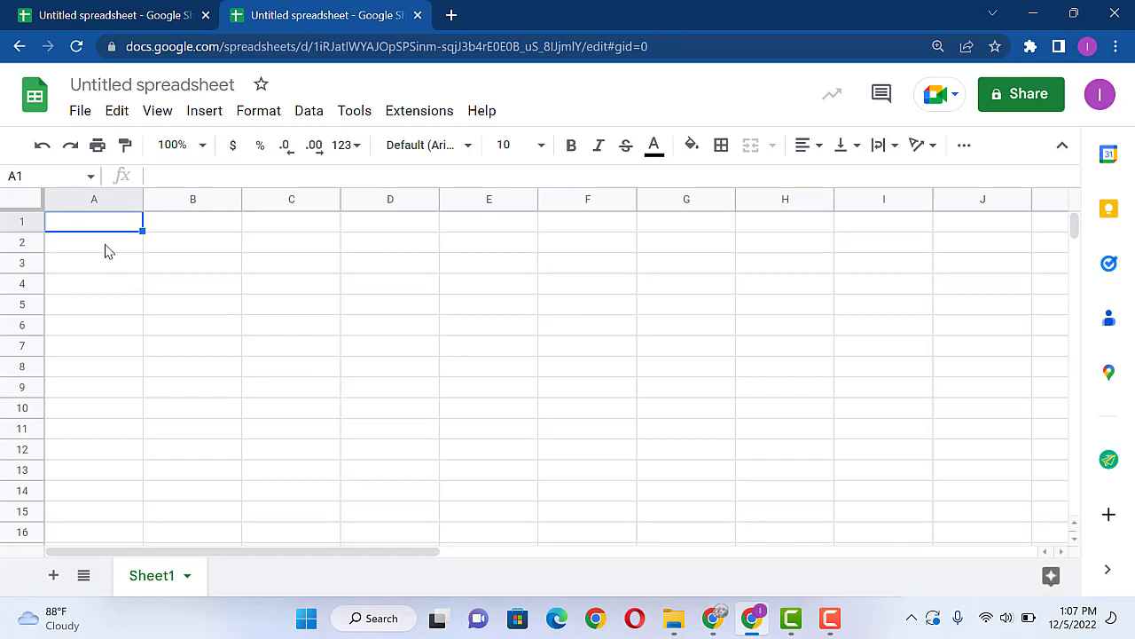
text(=imp)
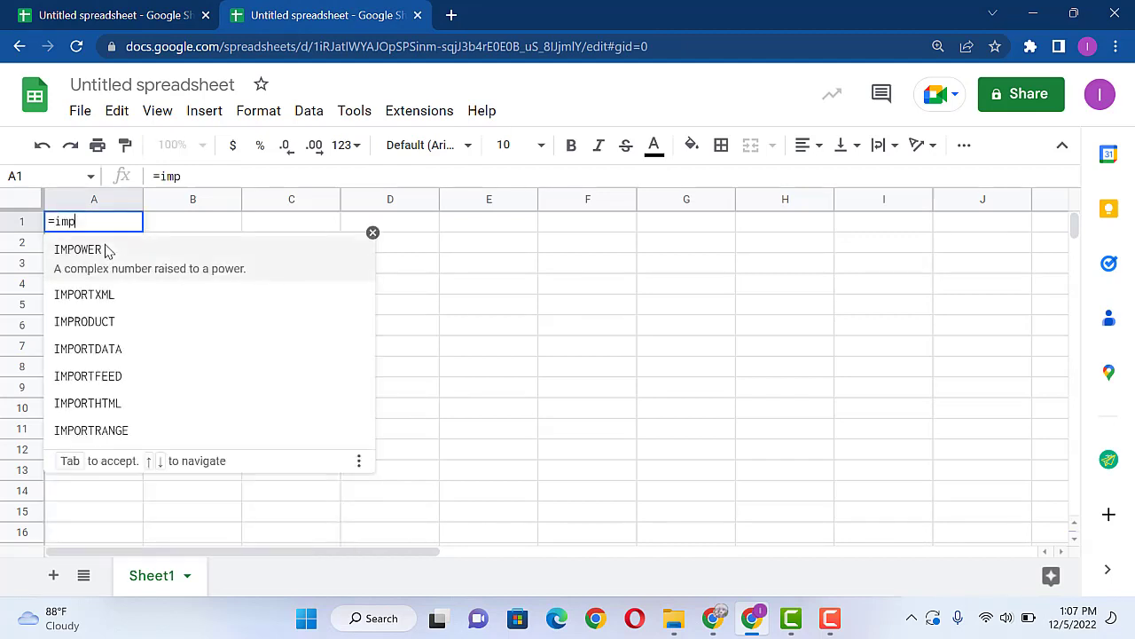
text(or)
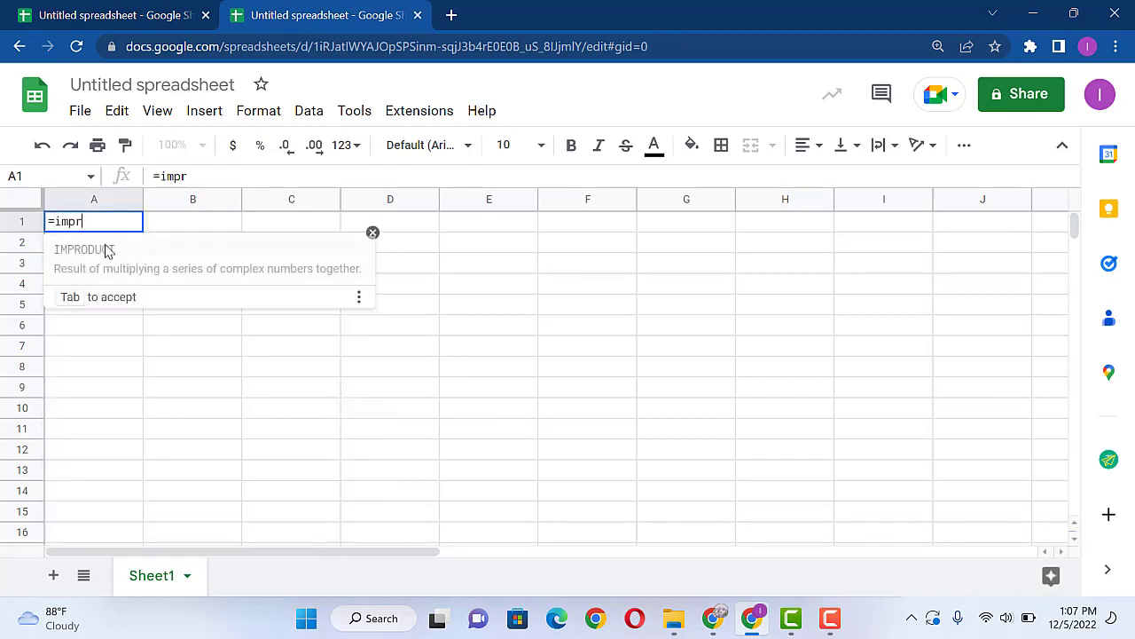
key(BackSpace)
text(ortr)
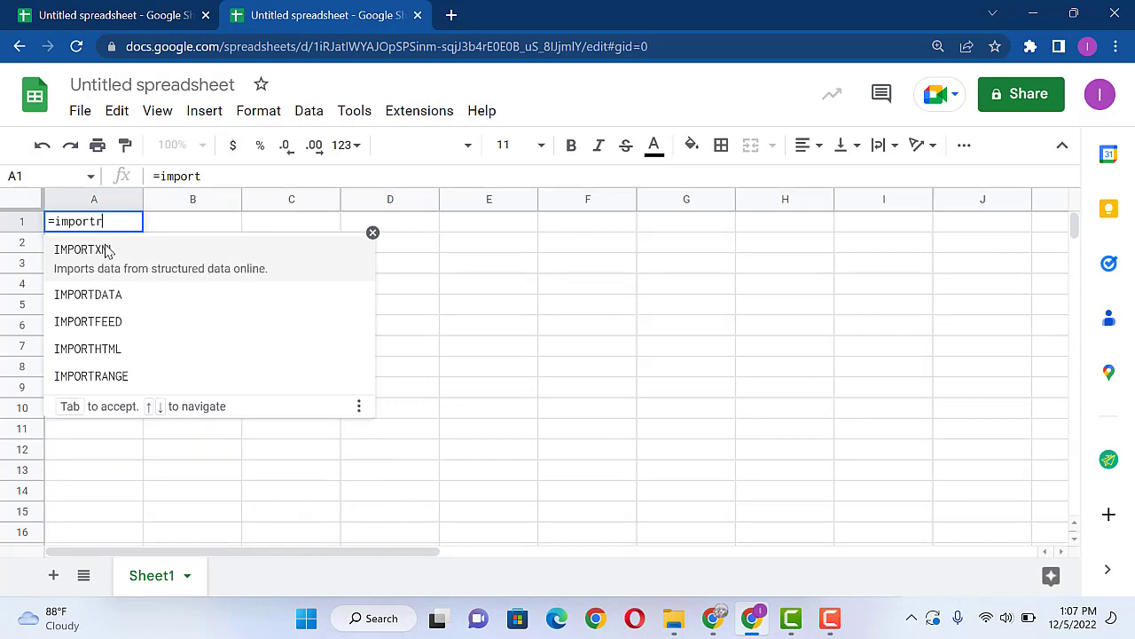
text(a)
click(107, 252)
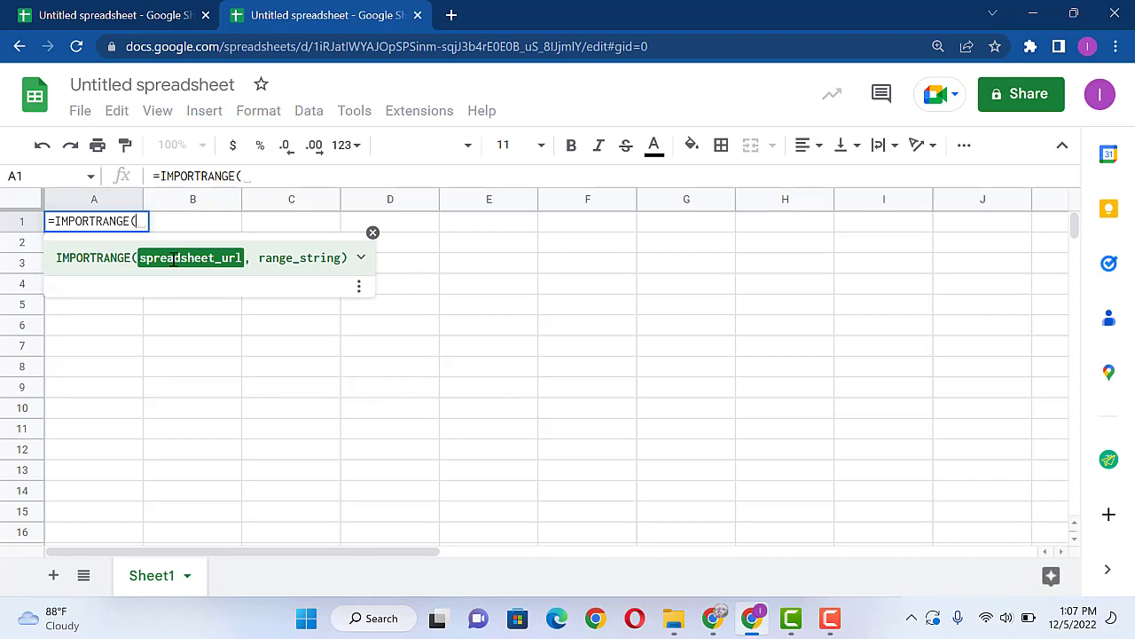
text(")
Copy the source spreadsheet's document ID from its URL into the IMPORTRANGE formula
click(139, 9)
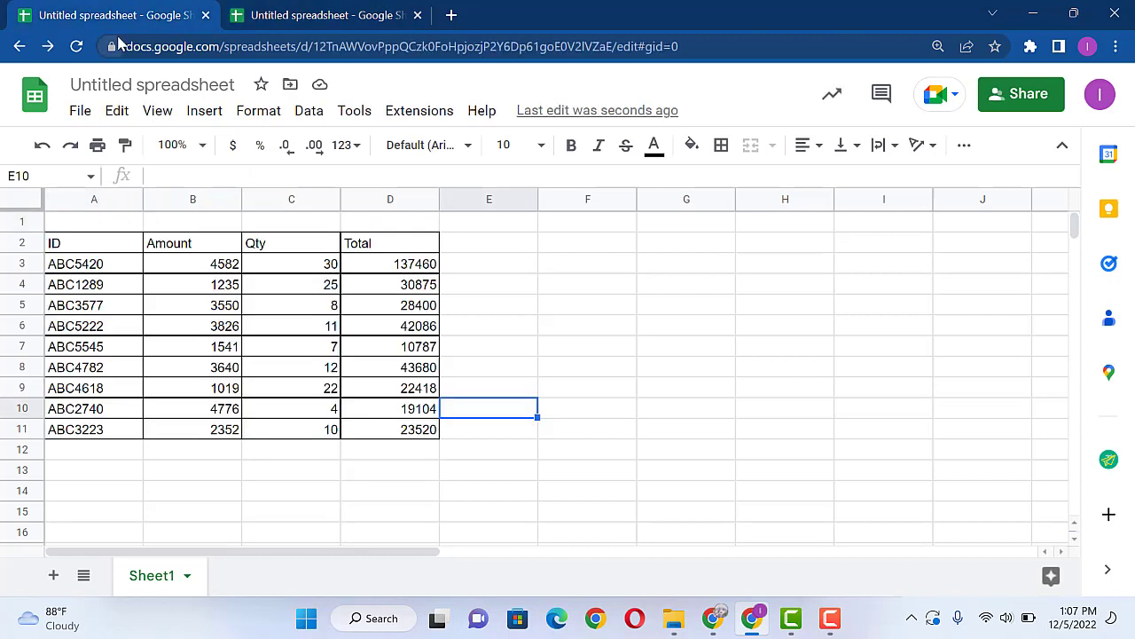
click(313, 44)
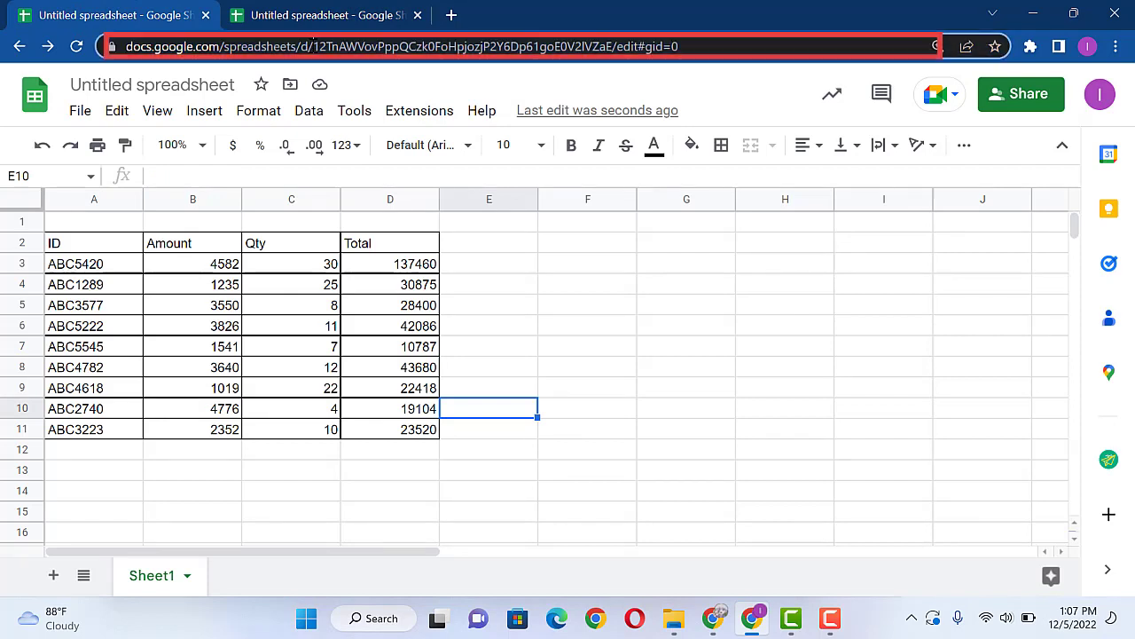
click(316, 46)
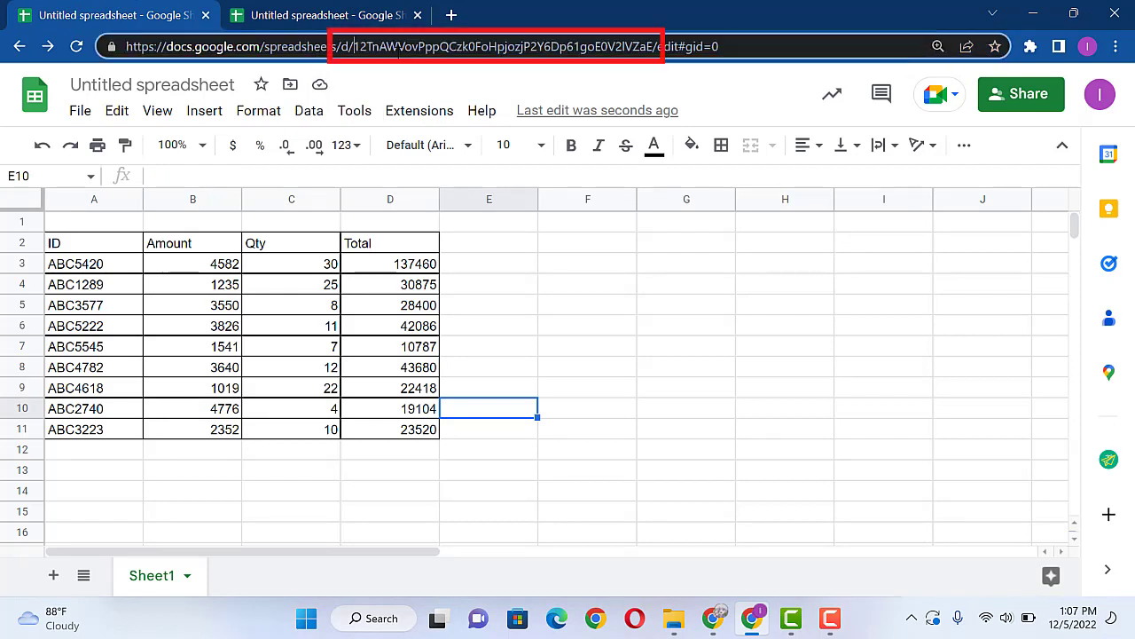
drag(352, 46, 362, 46)
key(shift+Right)
key(shift+Right)
key(shift+Right)
key(shift+Right)
key(shift+Right)
key(shift+Right)
key(shift+Right)
key(shift+Right)
key(shift+Right)
key(shift+Right)
key(shift+Right)
key(shift+Right)
key(shift+Right)
key(shift+Right)
key(shift+Right)
key(shift+Right)
key(shift+Right)
key(shift+Right)
key(shift+Right)
key(shift+Right)
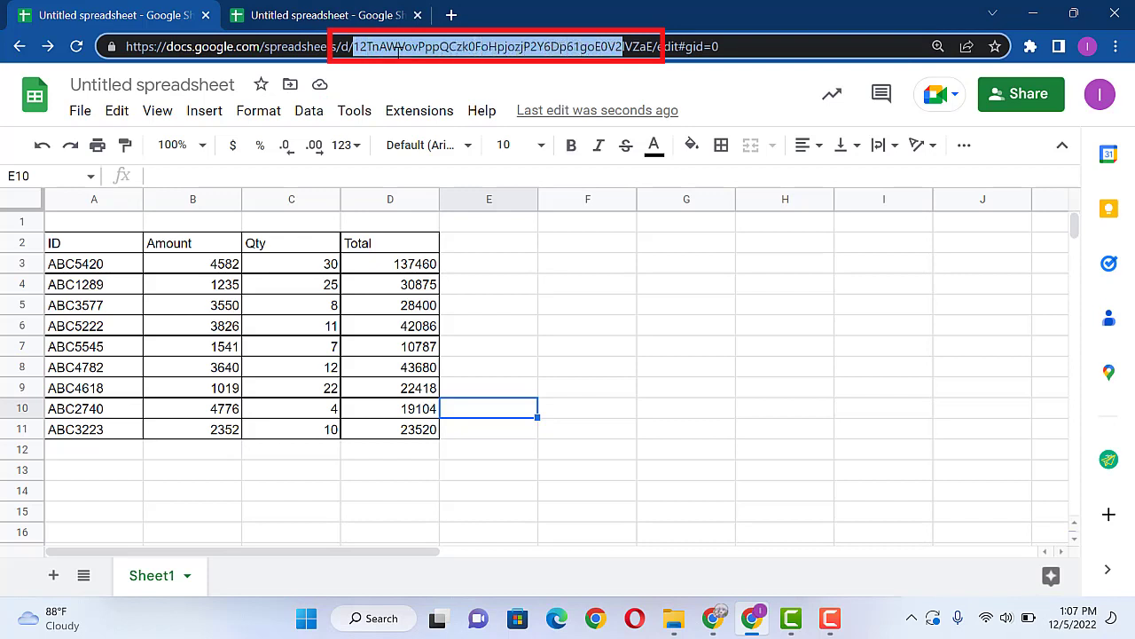
key(shift+Right)
key(shift+Right)
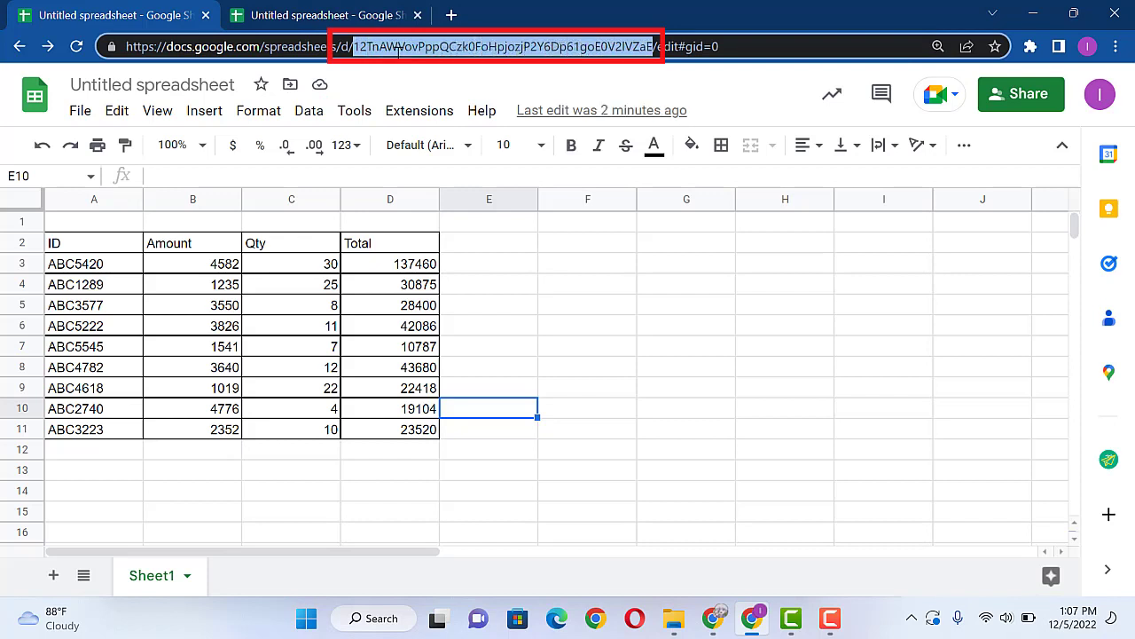
key(ctrl+c)
click(321, 15)
key(ctrl+v)
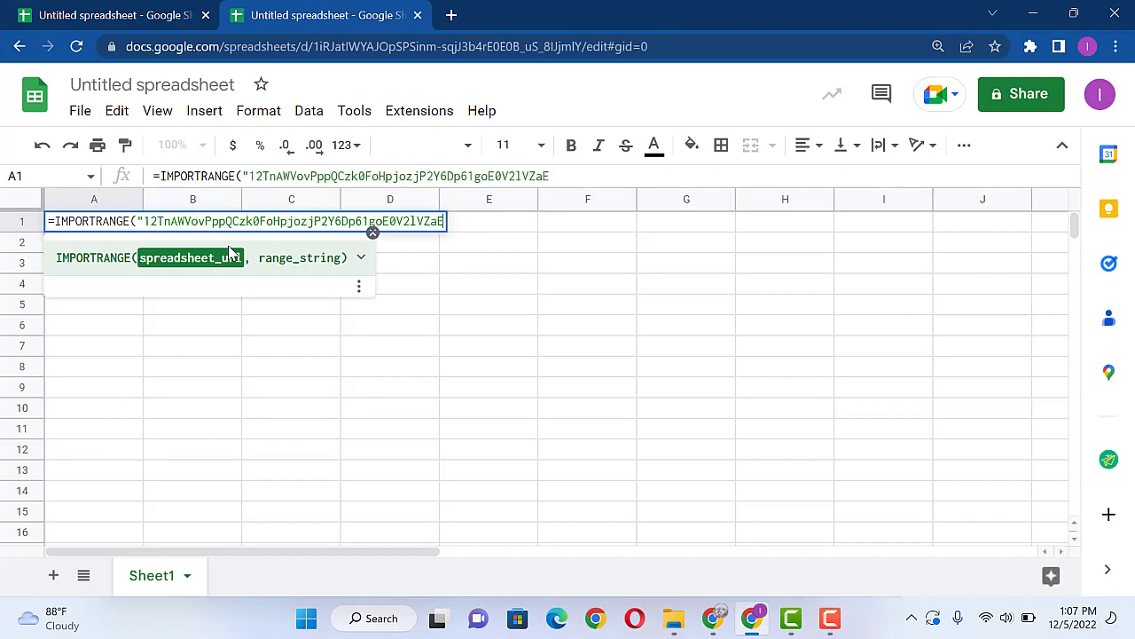
text(",)
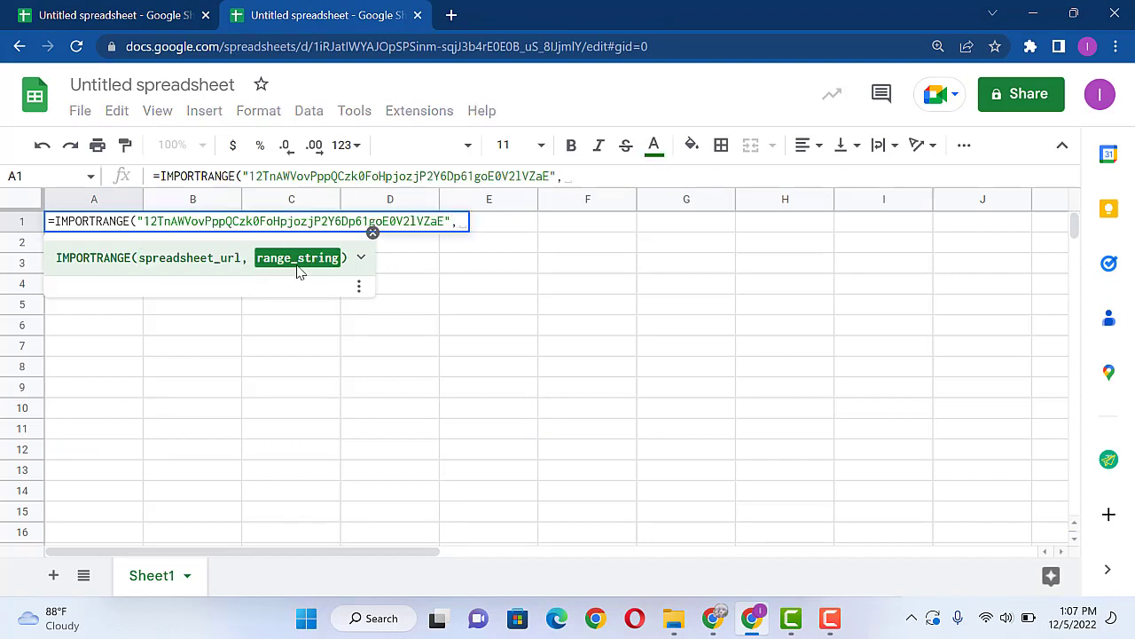
Check the source table and finish the formula with the range "A2:D11"
click(182, 7)
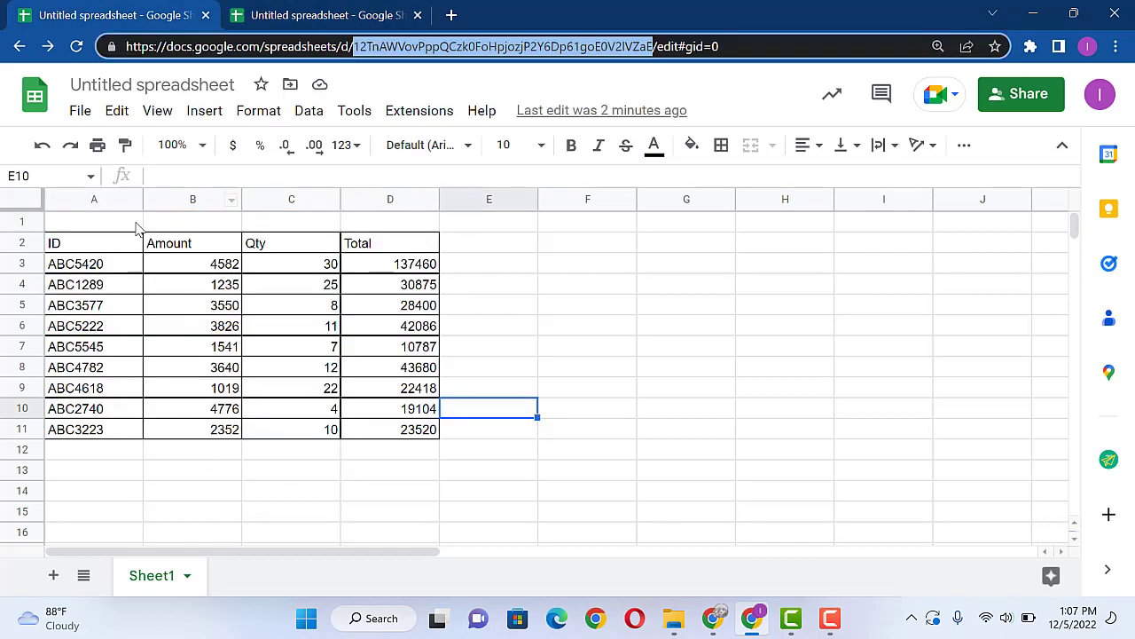
drag(159, 268, 422, 433)
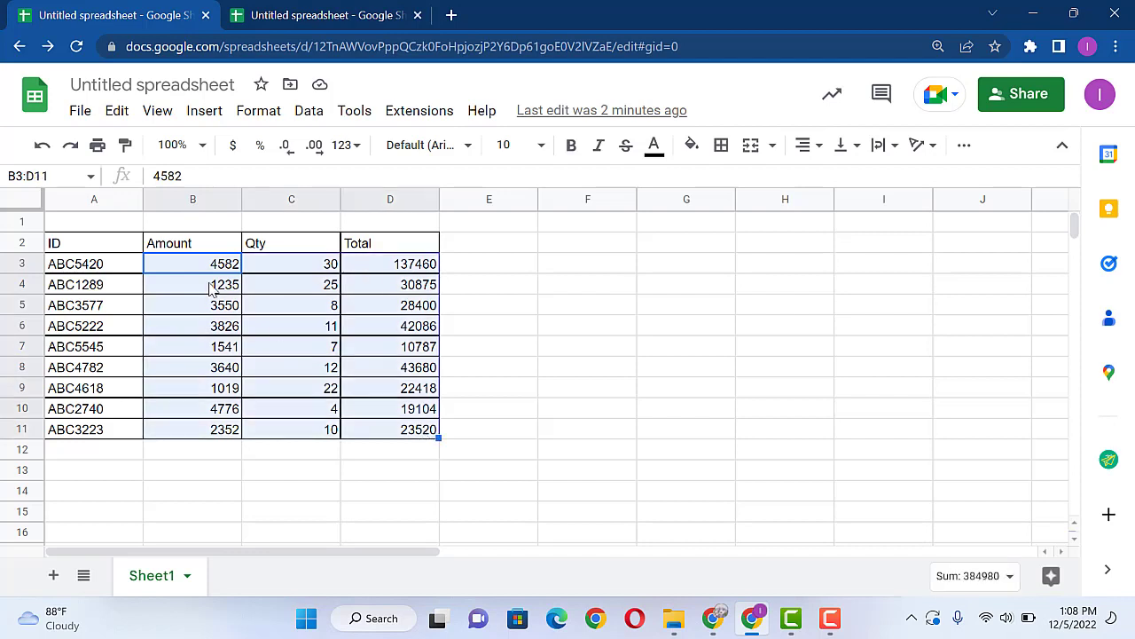
click(83, 244)
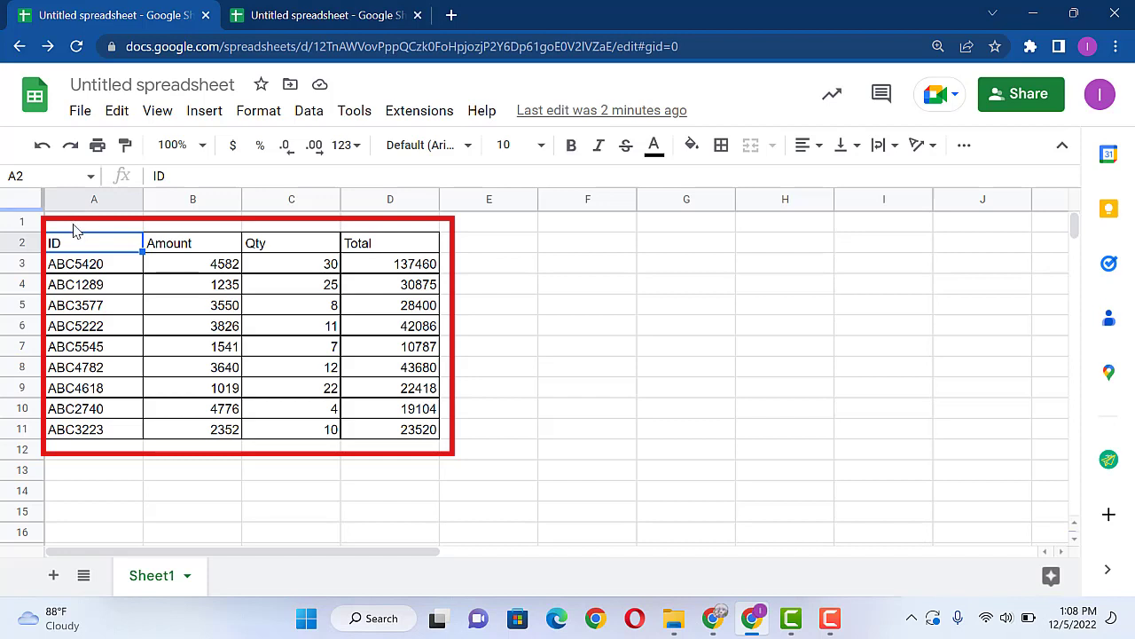
click(366, 433)
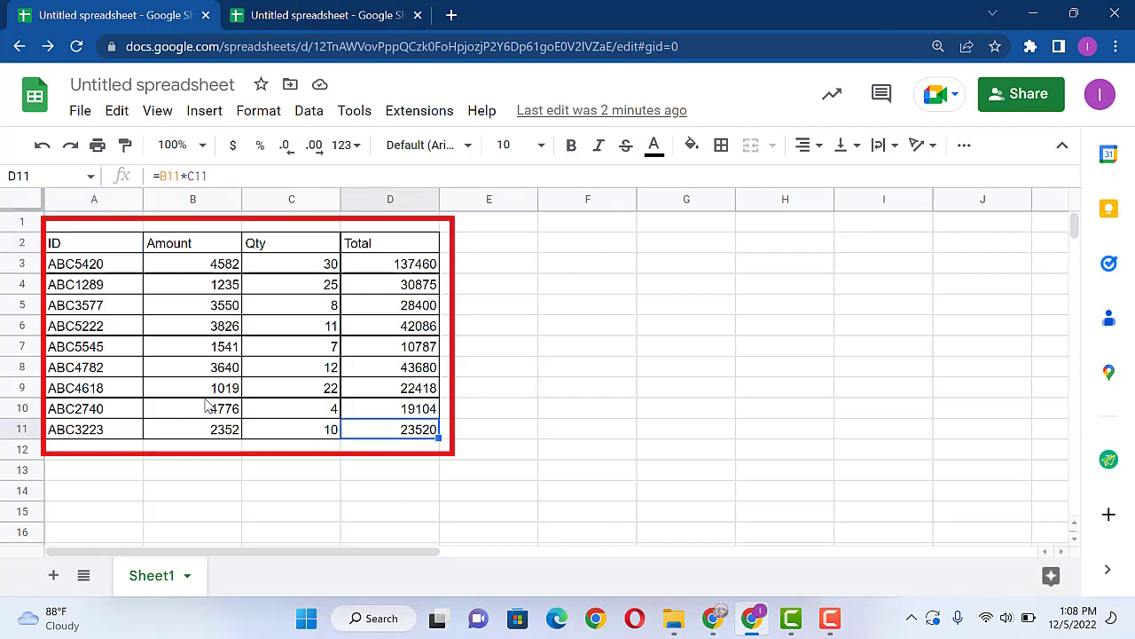
click(377, 11)
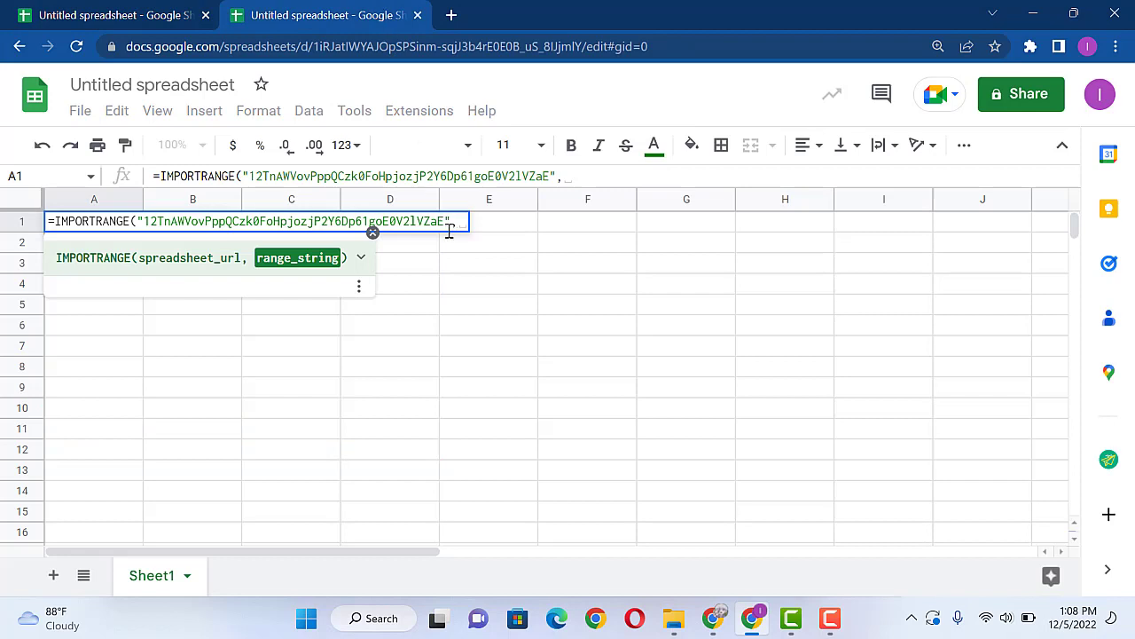
text("A)
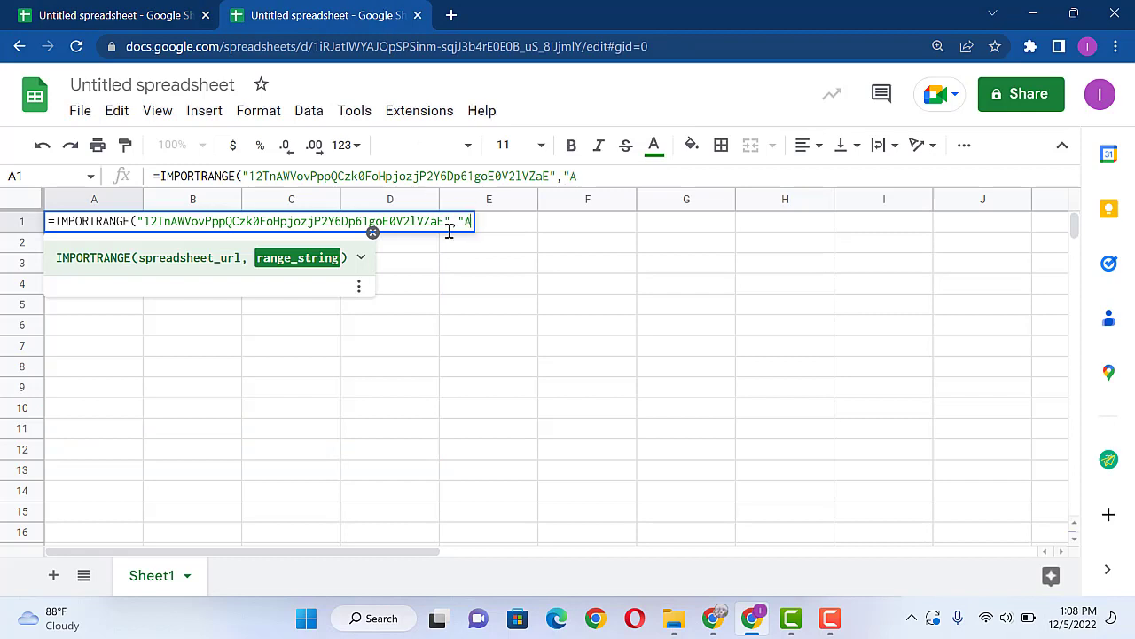
text(2:D11")
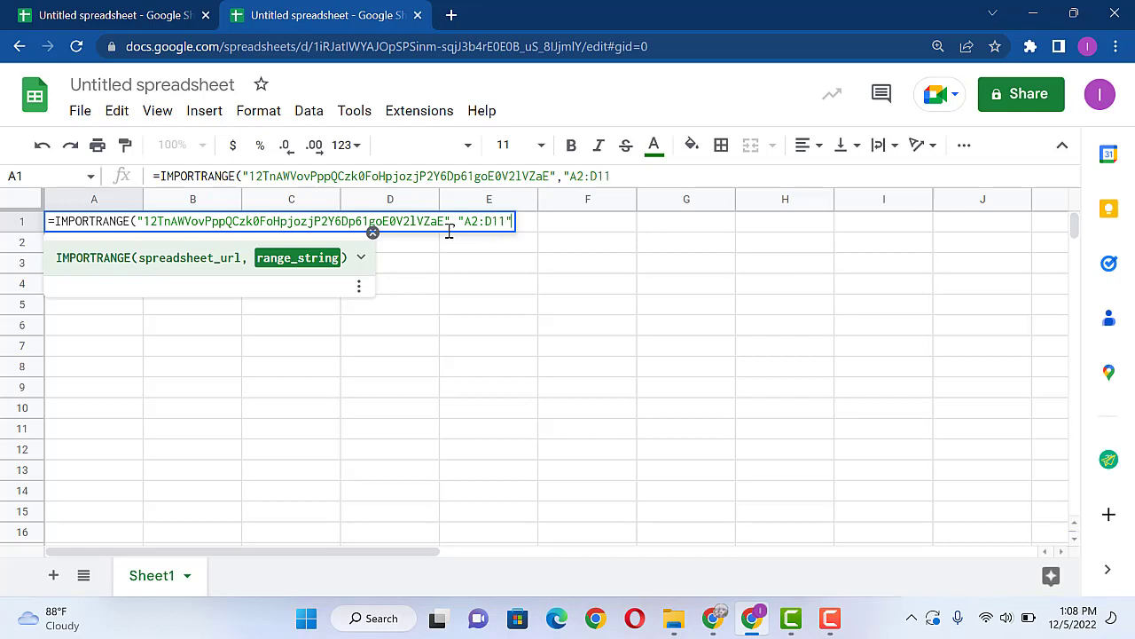
text())
click(133, 8)
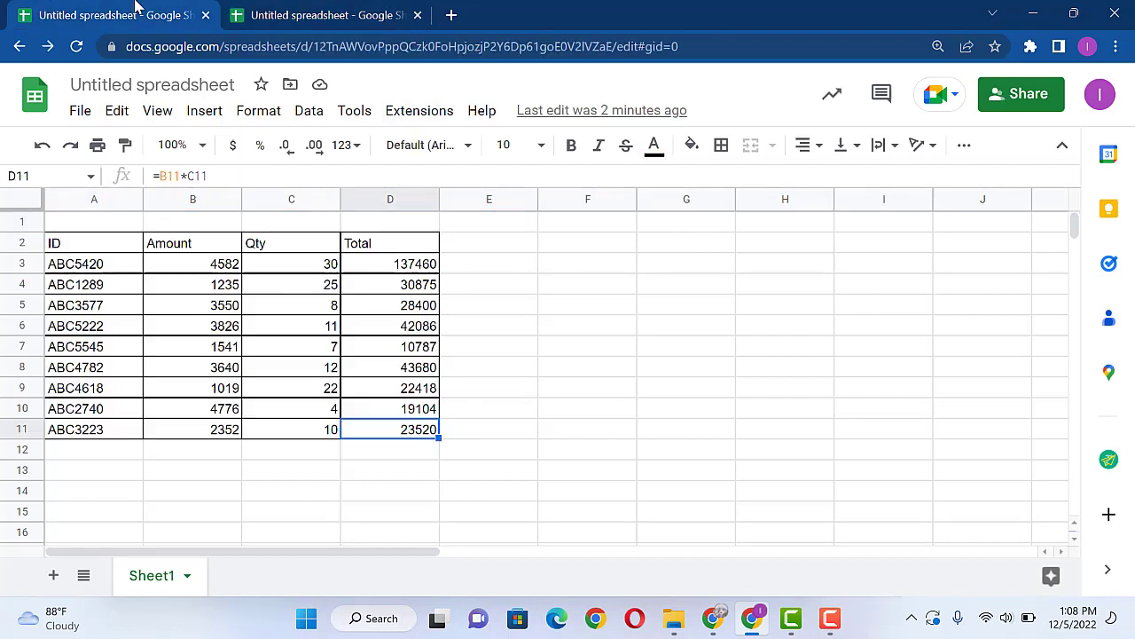
Commit the IMPORTRANGE formula, allow access to the source, and check the imported Totals
click(401, 7)
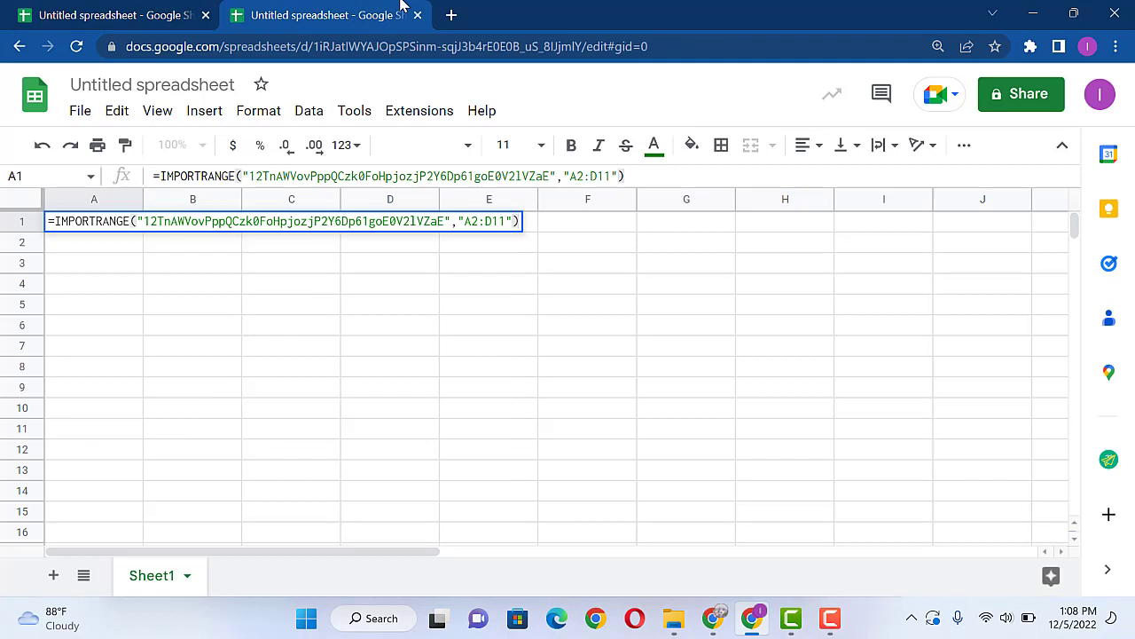
key(Return)
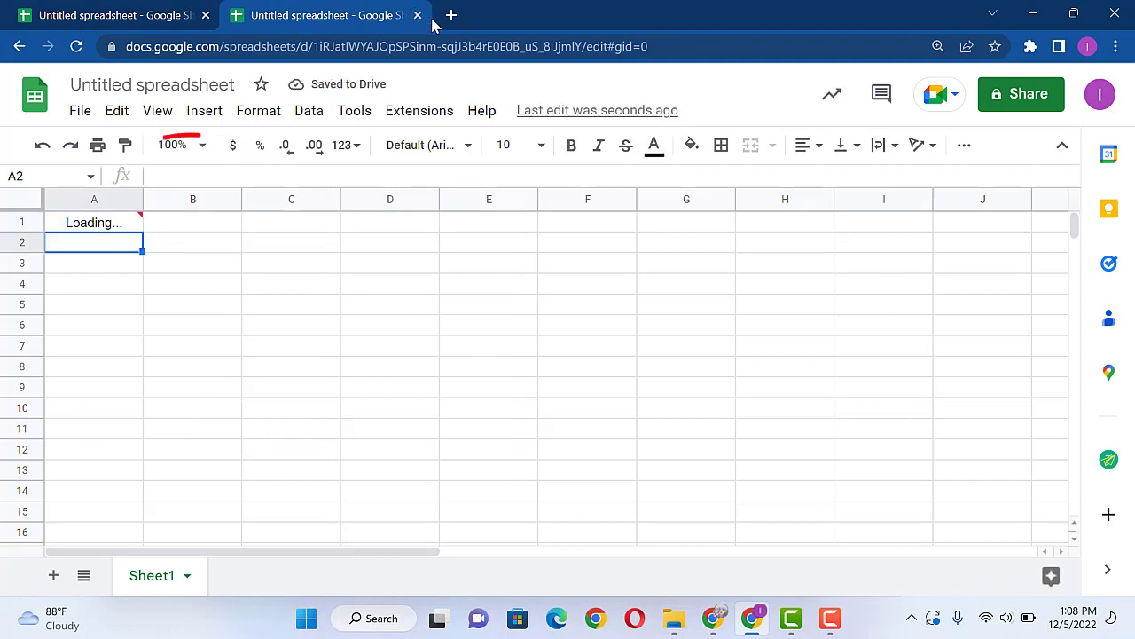
click(120, 228)
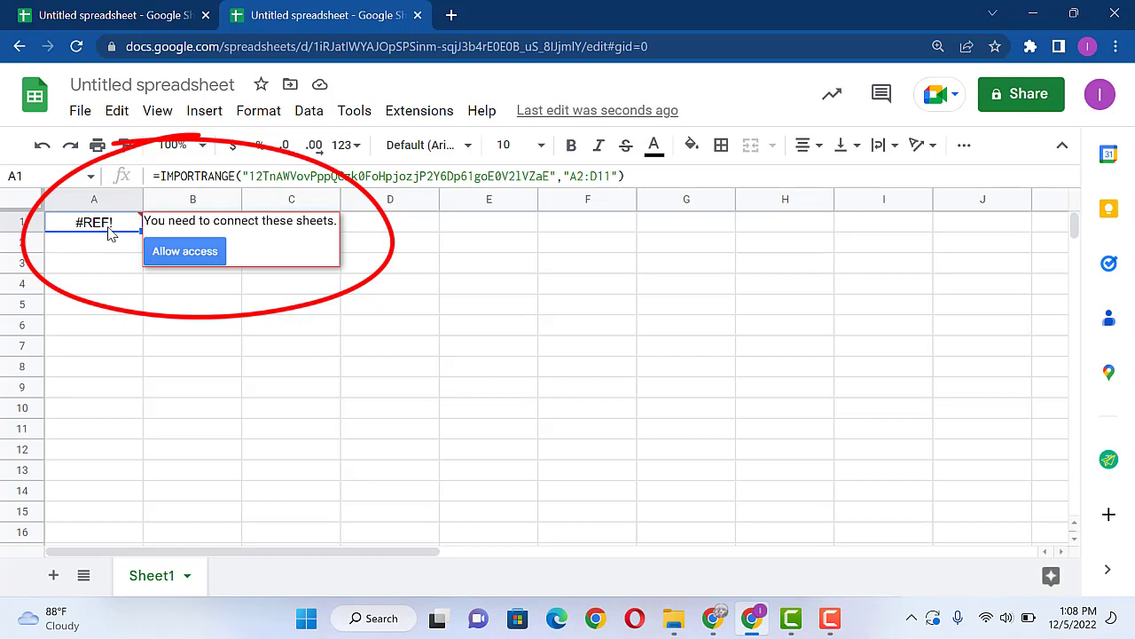
click(186, 253)
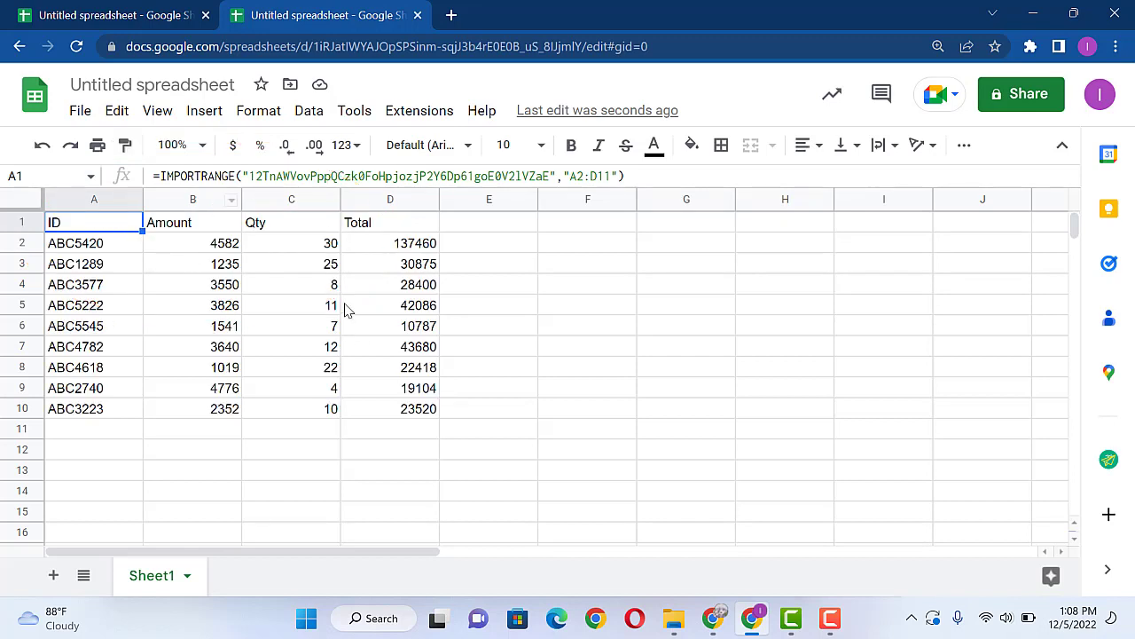
click(398, 263)
click(404, 251)
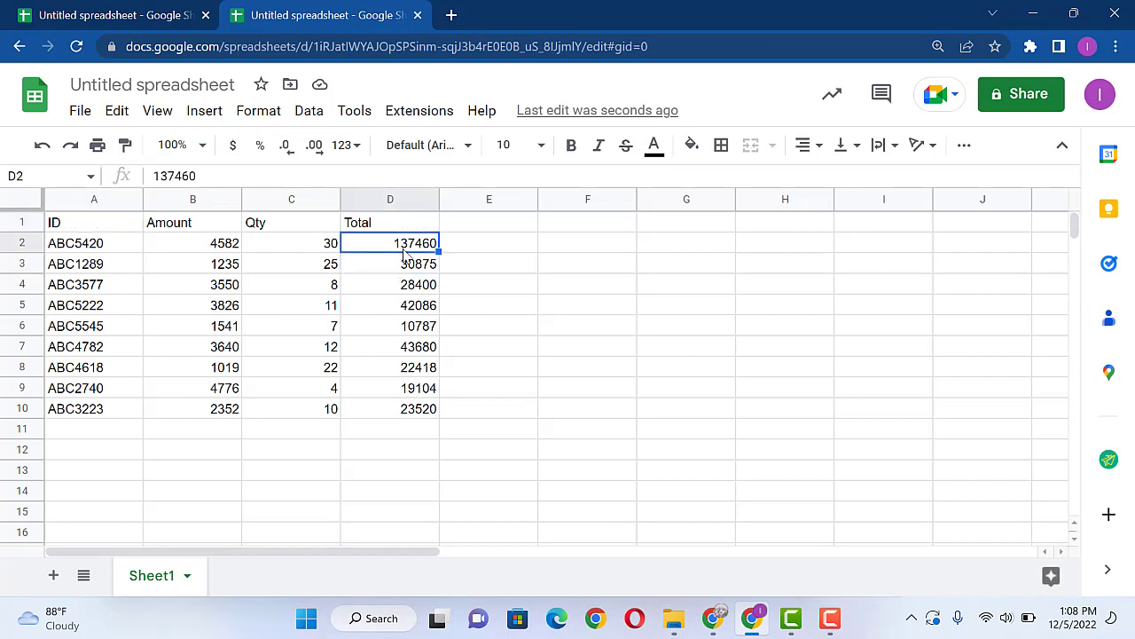
click(168, 16)
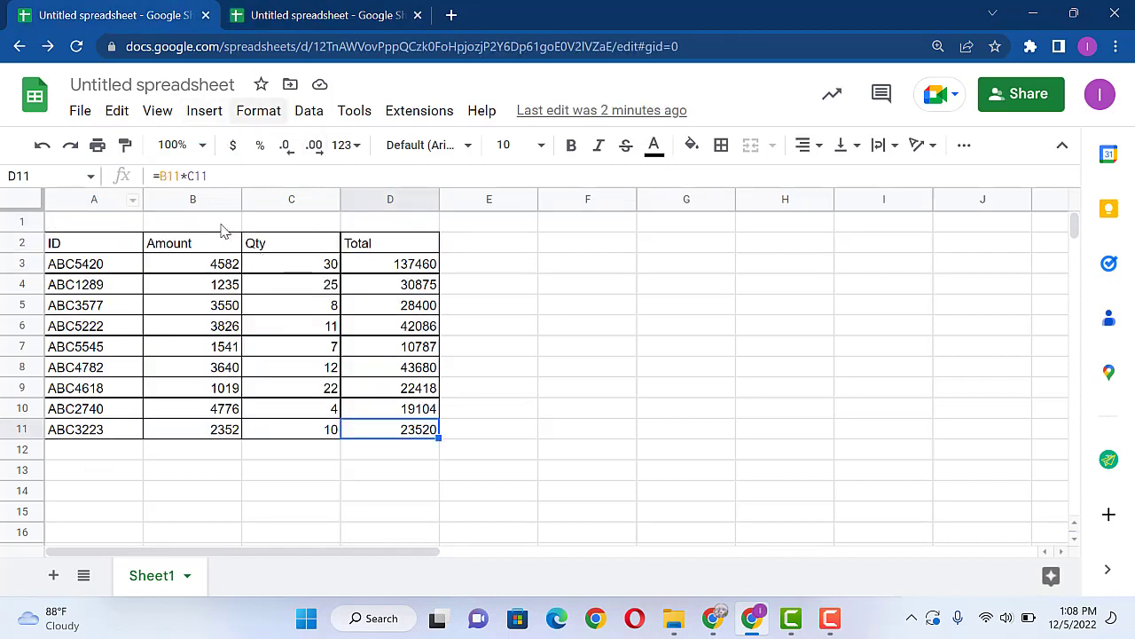
click(406, 10)
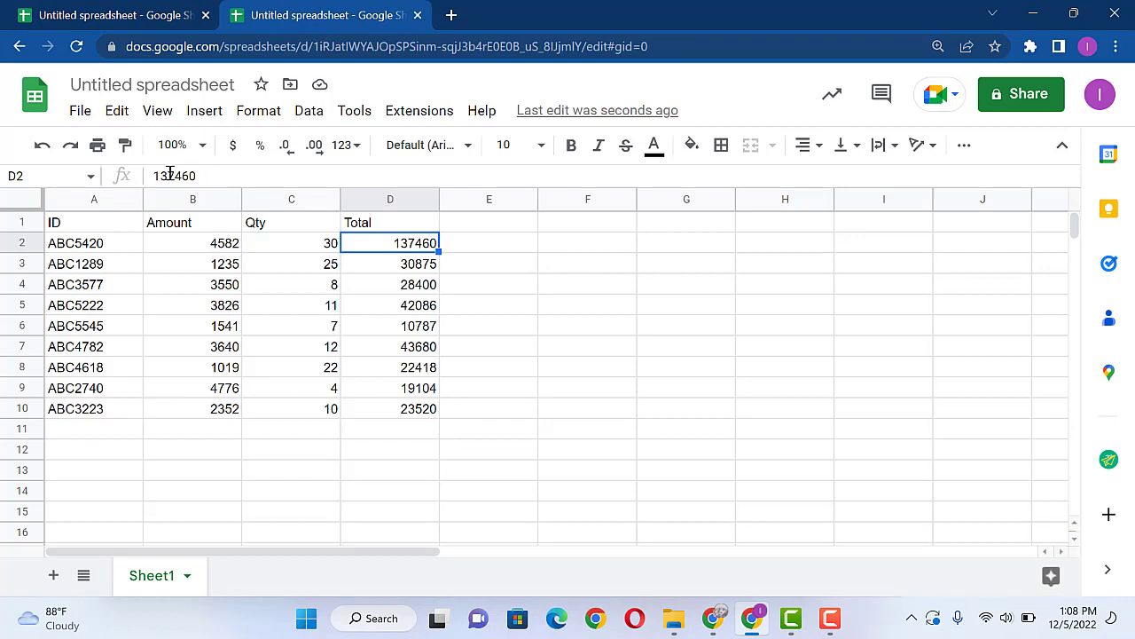
click(96, 10)
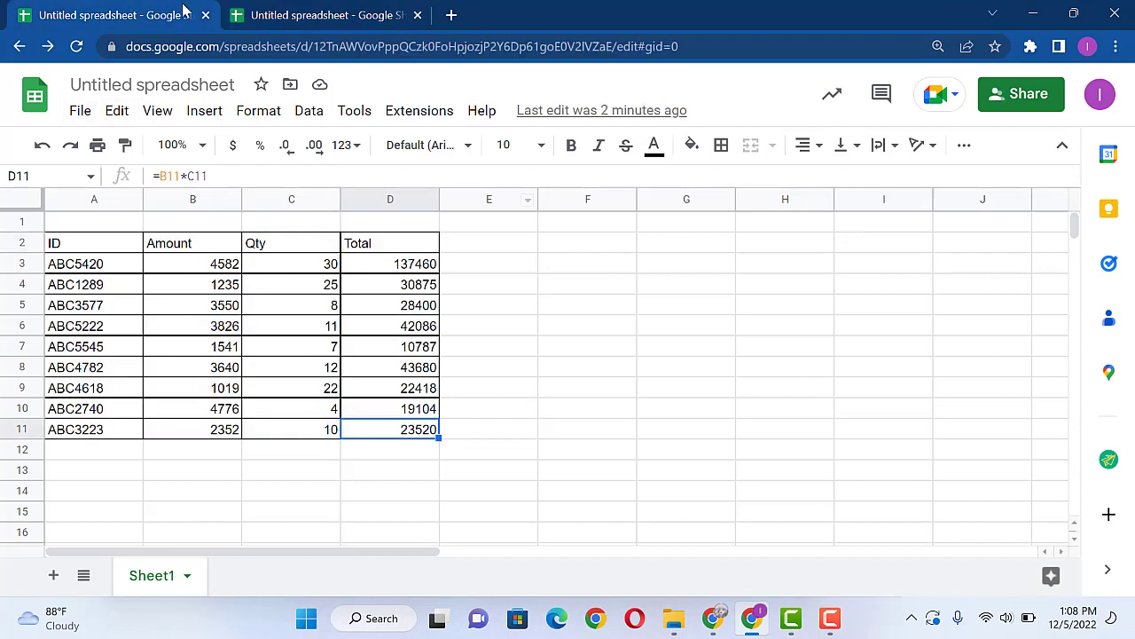
click(325, 9)
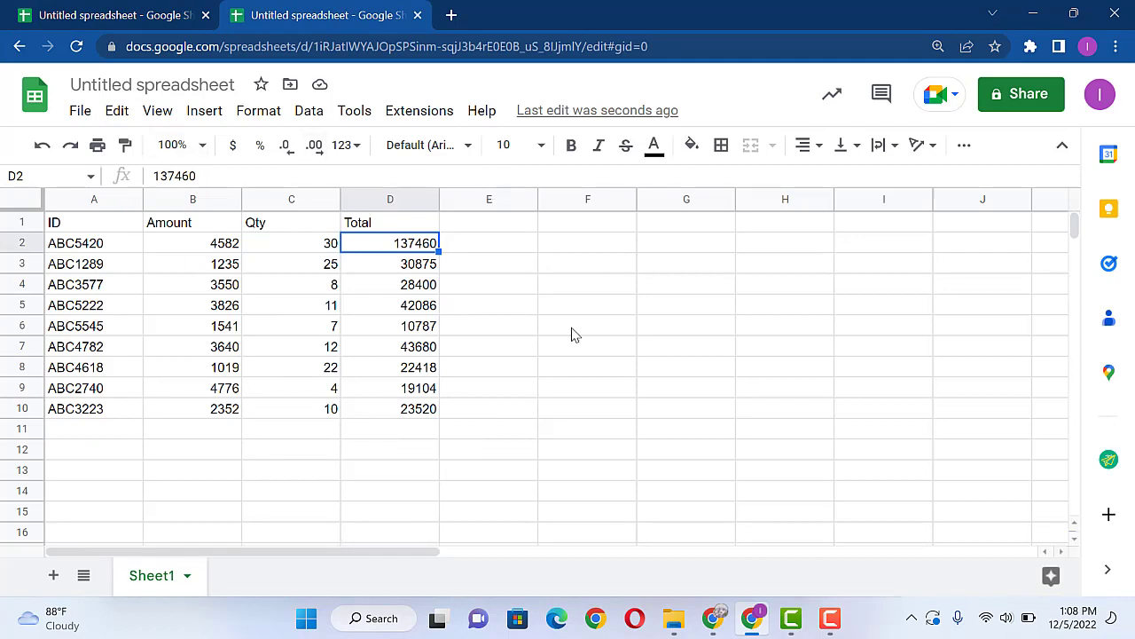
click(89, 9)
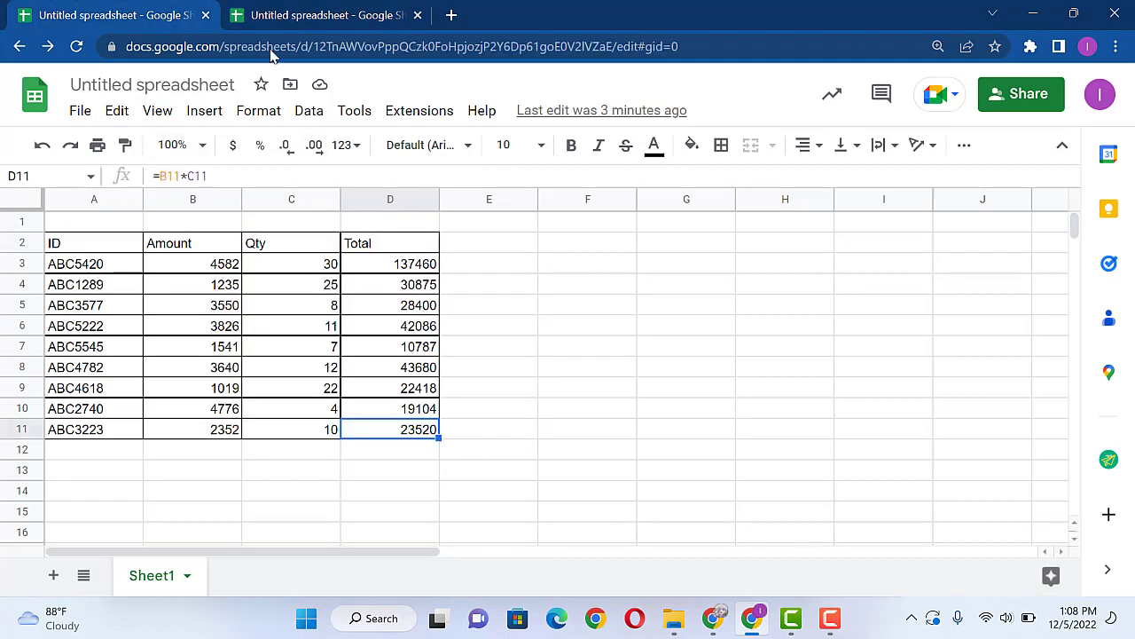
click(399, 9)
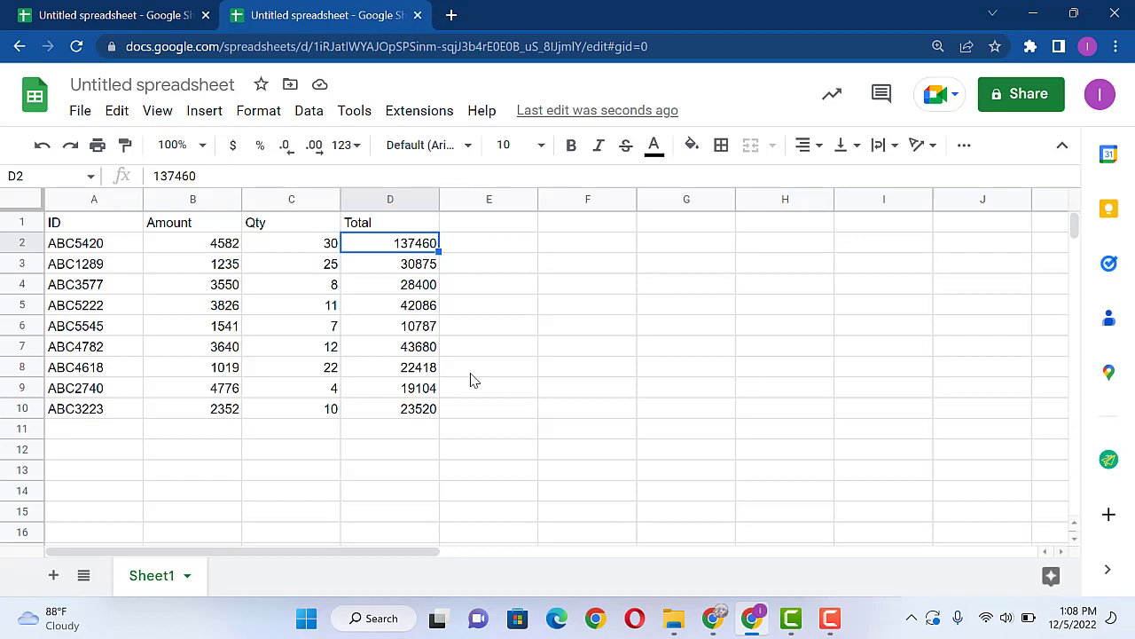
click(195, 11)
Type 'Confidential' in A13 and =SUM(B3:B11) in B13, totalling 26521
click(86, 454)
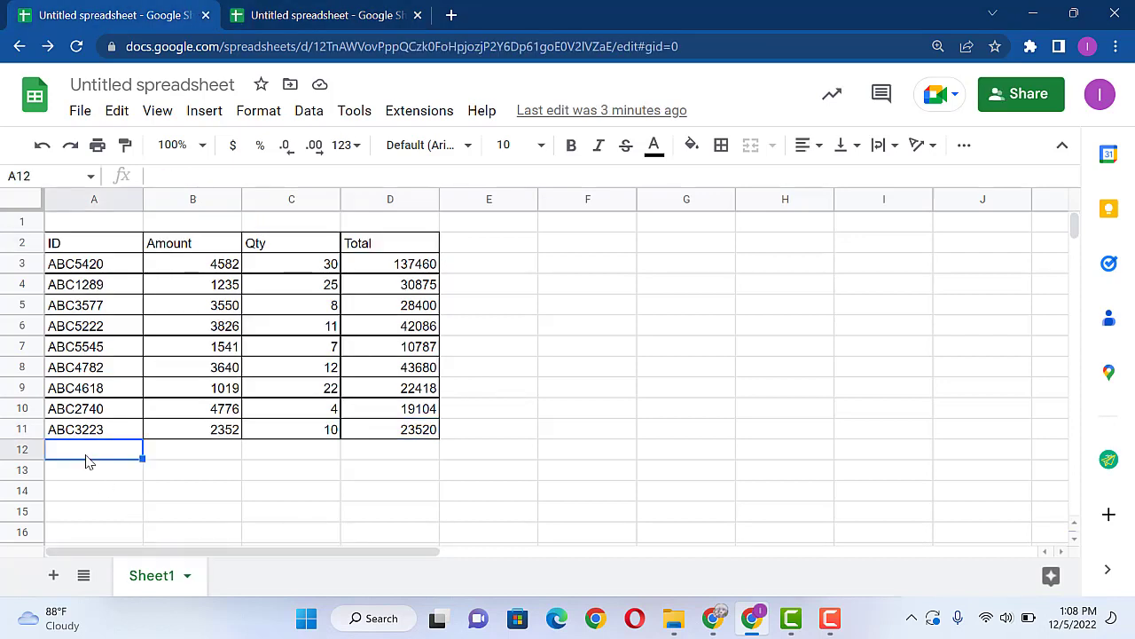
click(97, 476)
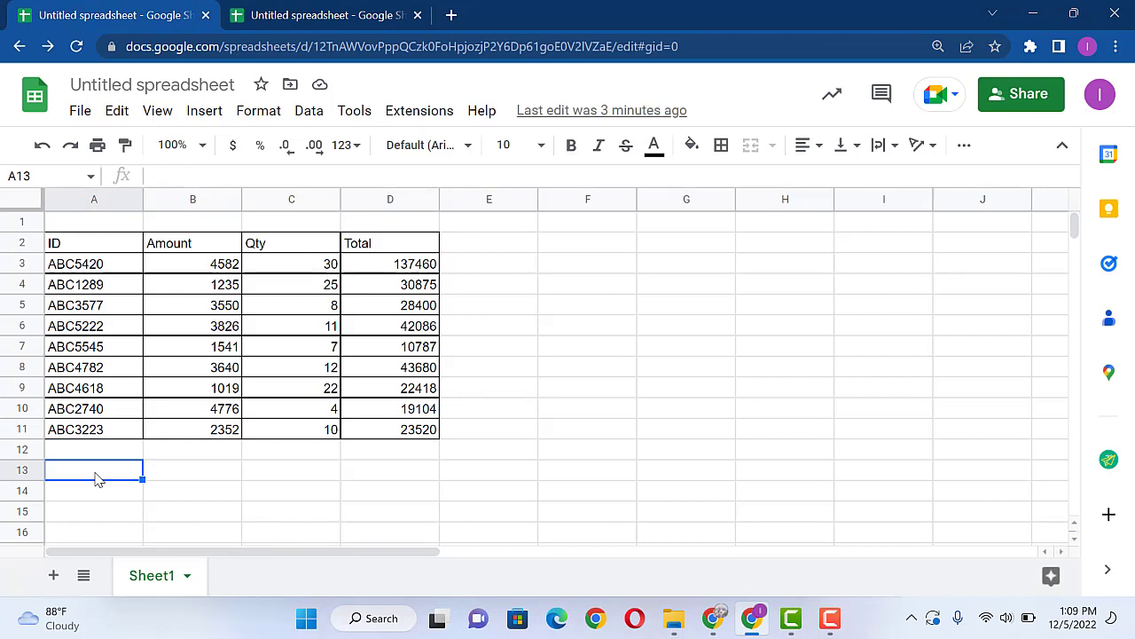
text(C)
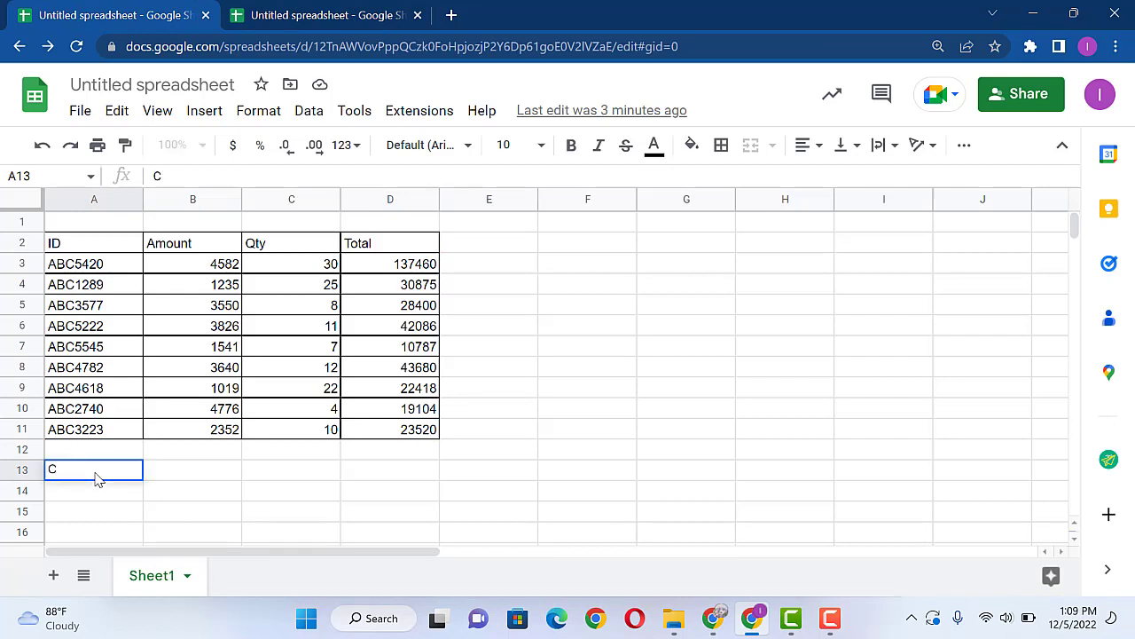
text(onfidential)
key(Tab)
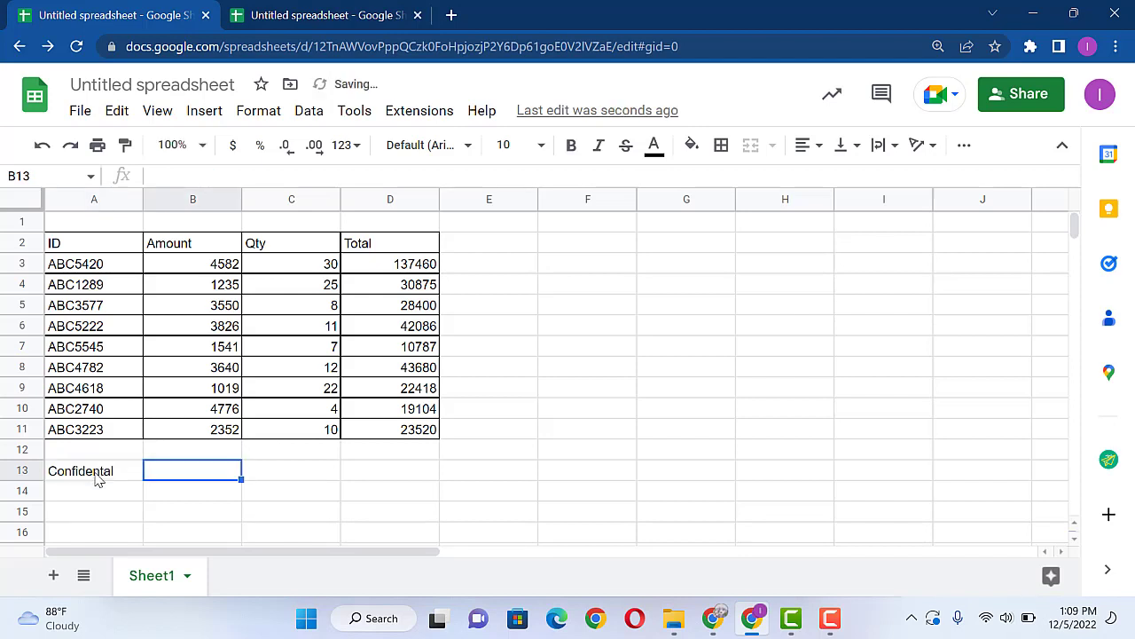
text(=)
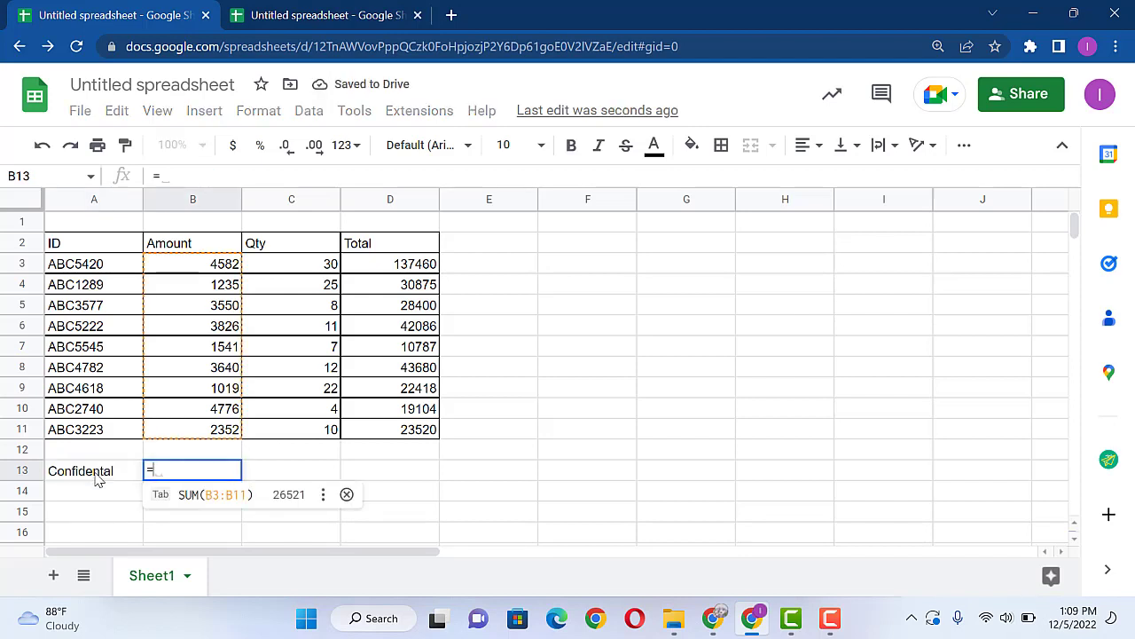
text(sum)
key(Tab)
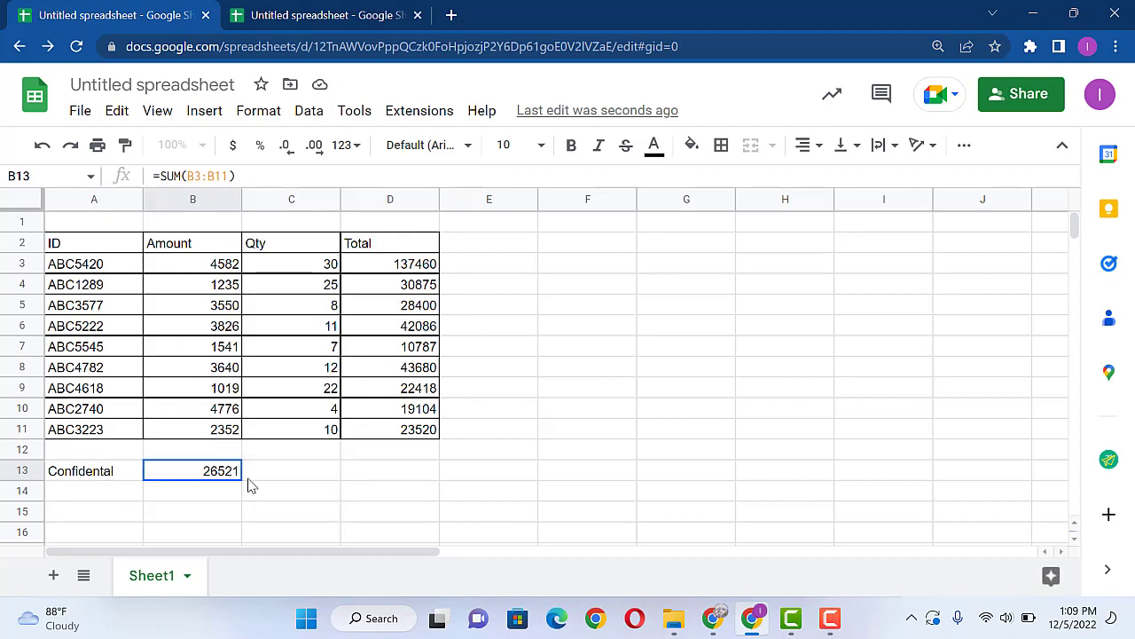
In the second spreadsheet, widen the IMPORTRANGE range to A2:G131 to include the Confidental row
click(319, 15)
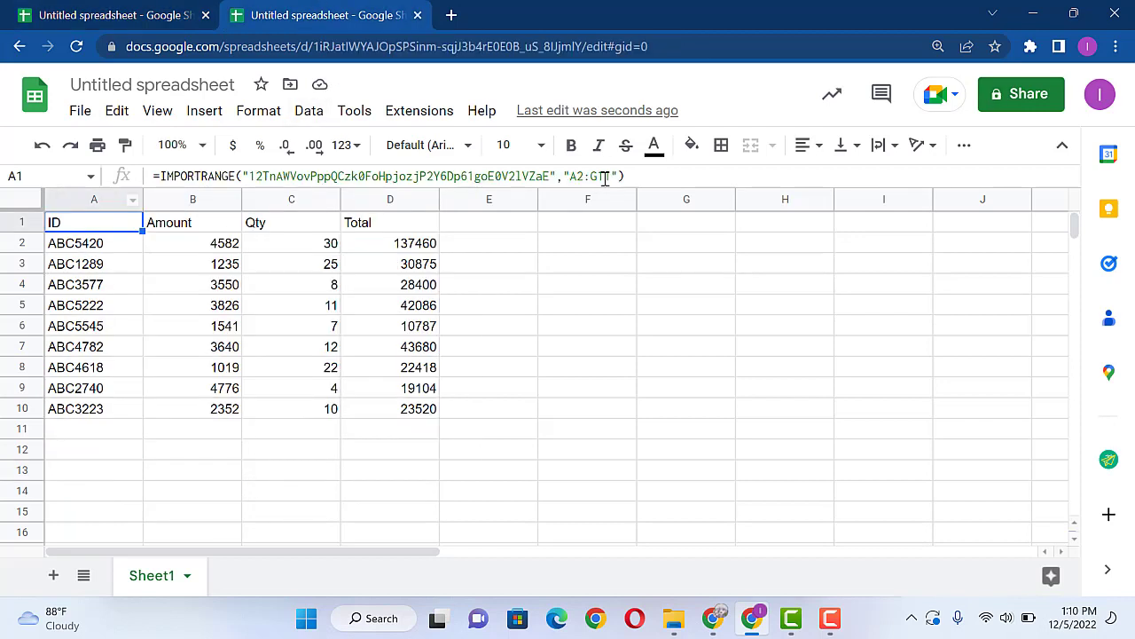
click(604, 176)
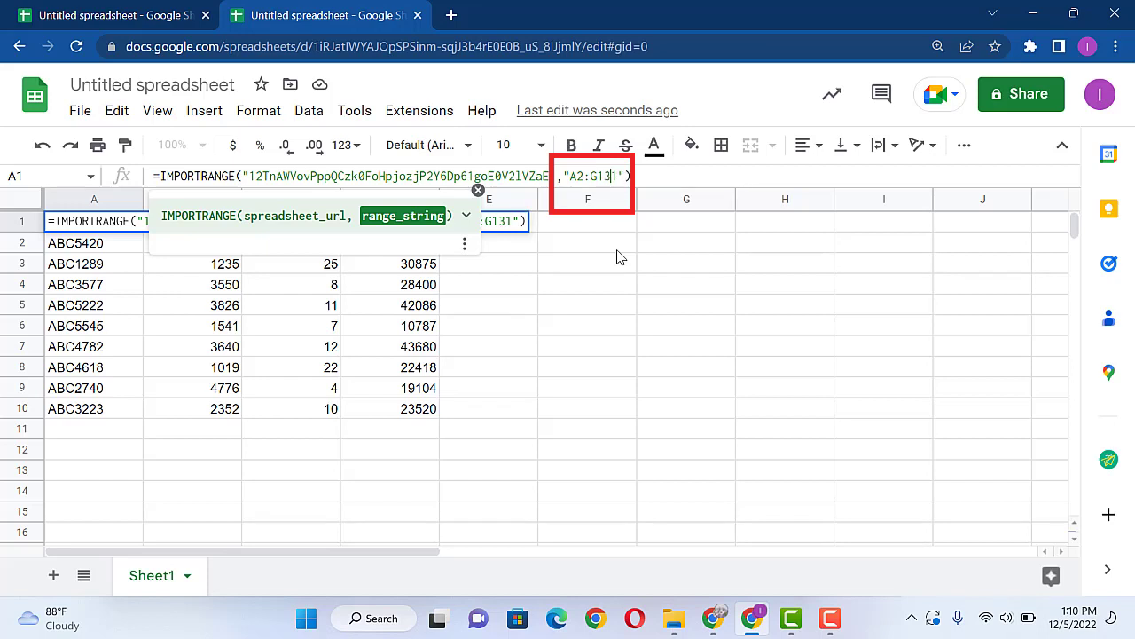
key(Return)
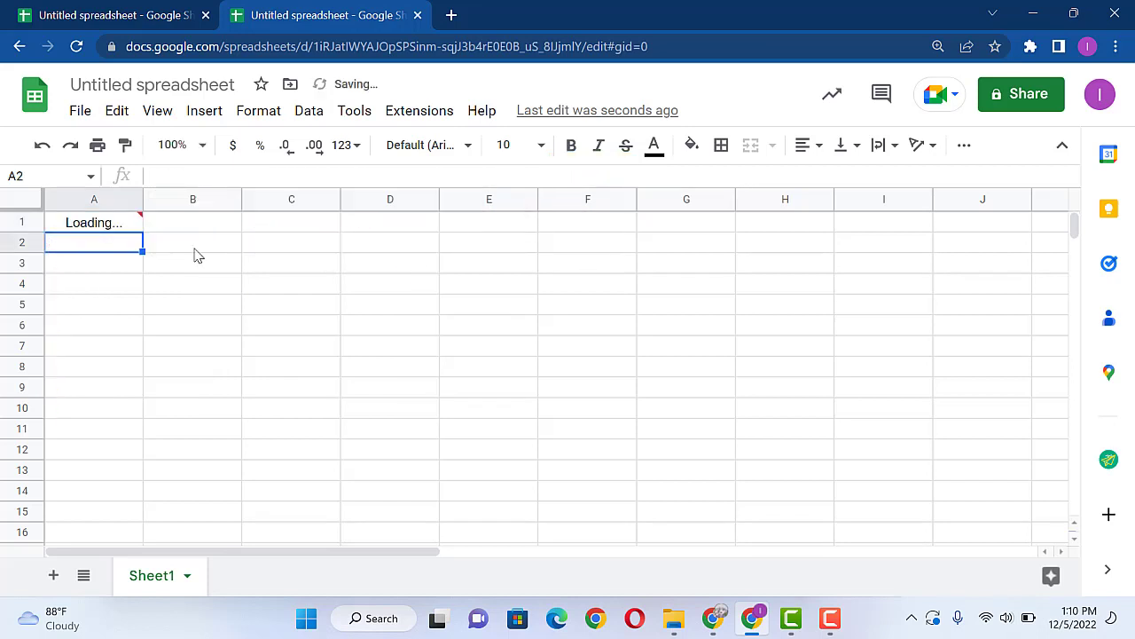